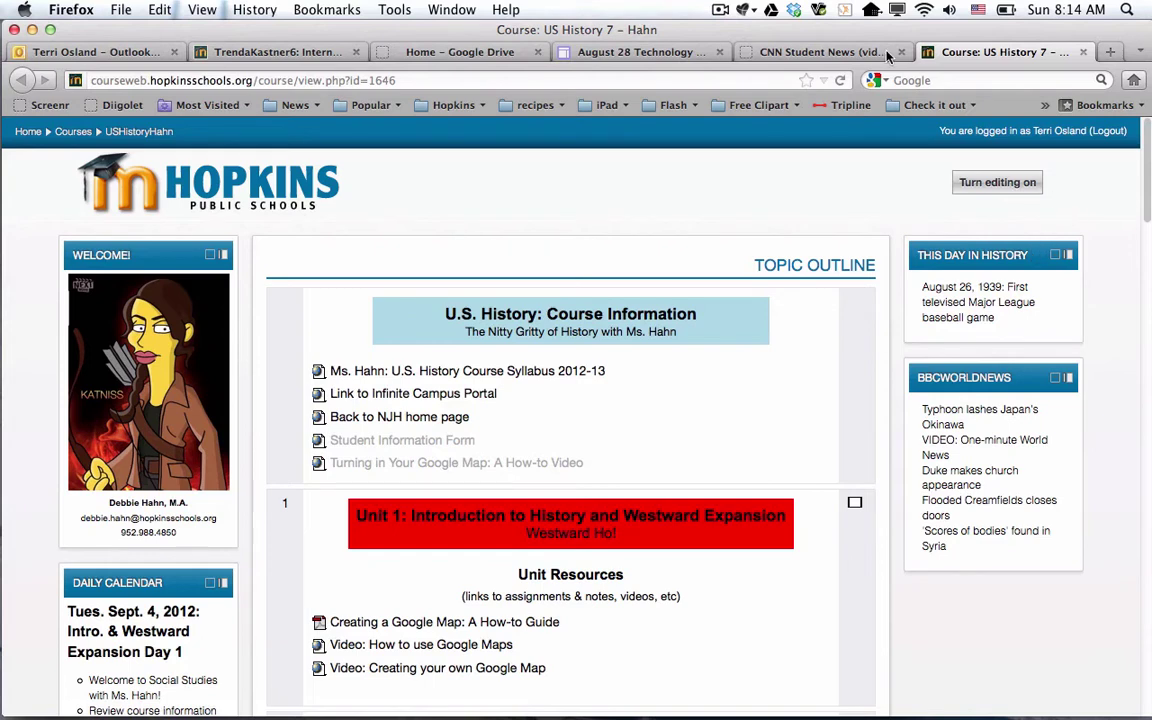
pyautogui.click(805, 52)
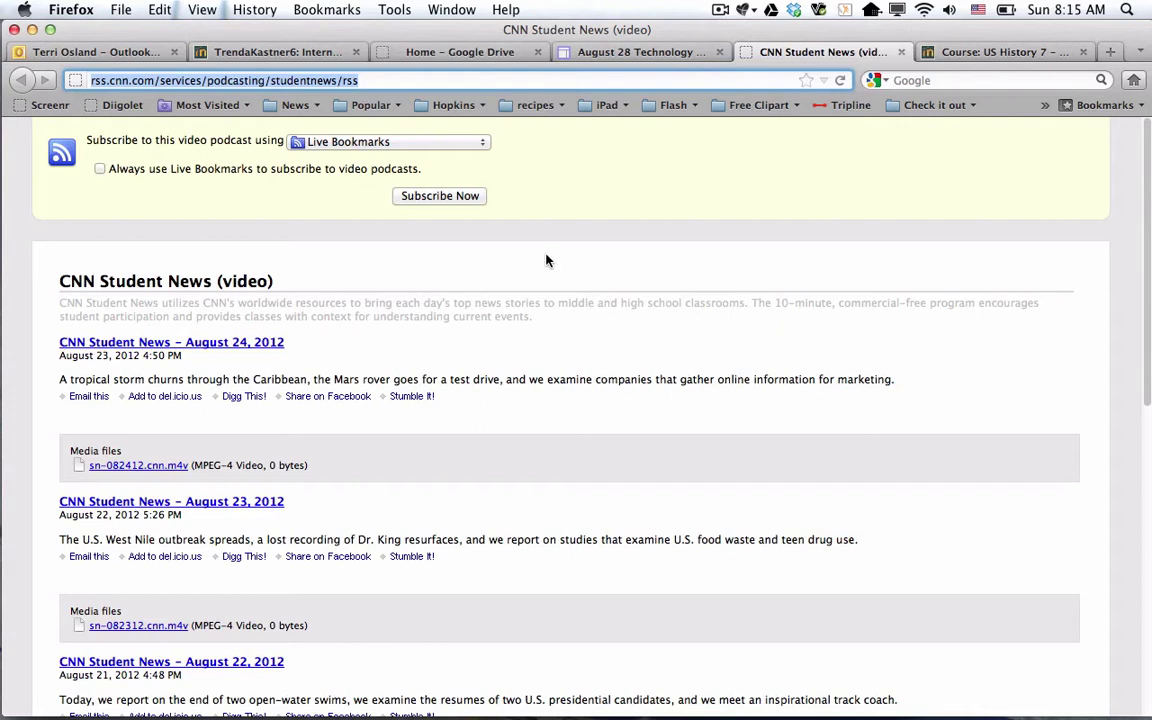
pyautogui.click(403, 78)
# Step: Return to the US History 7 course page and turn editing on
pyautogui.click(960, 51)
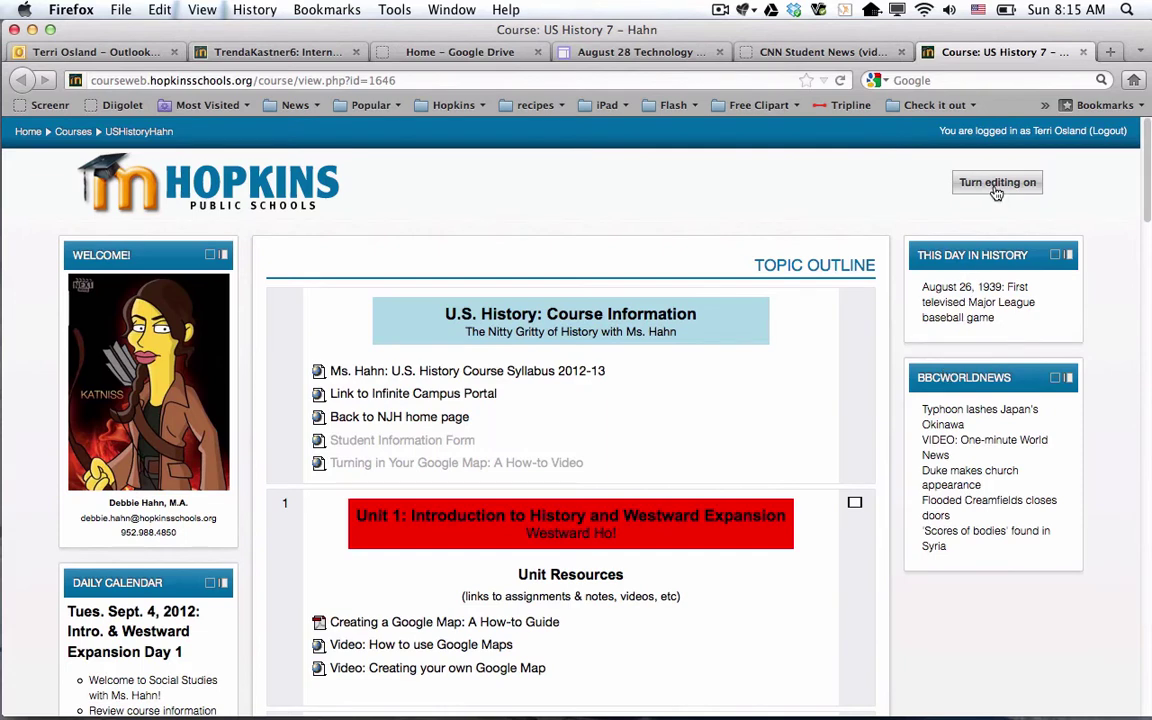
pyautogui.click(996, 184)
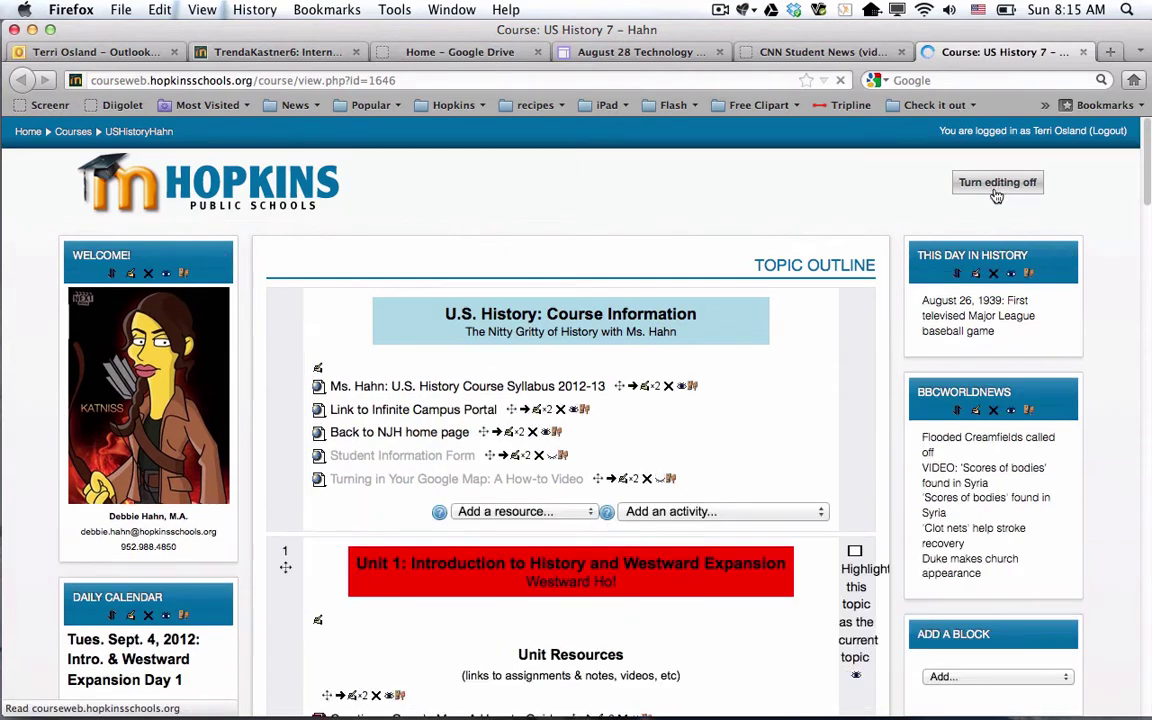
pyautogui.scroll(-3, 993, 213)
pyautogui.scroll(-3, 993, 213)
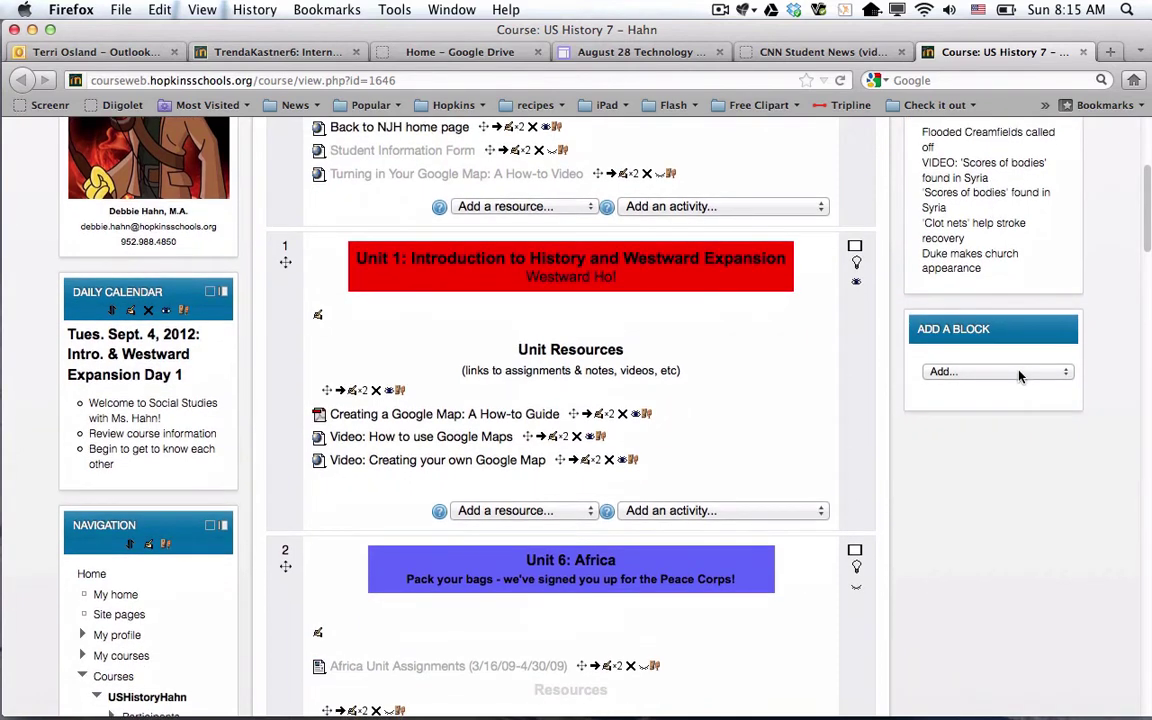
# Step: Add a Remote RSS Feeds block from the Add a Block list
pyautogui.click(1019, 373)
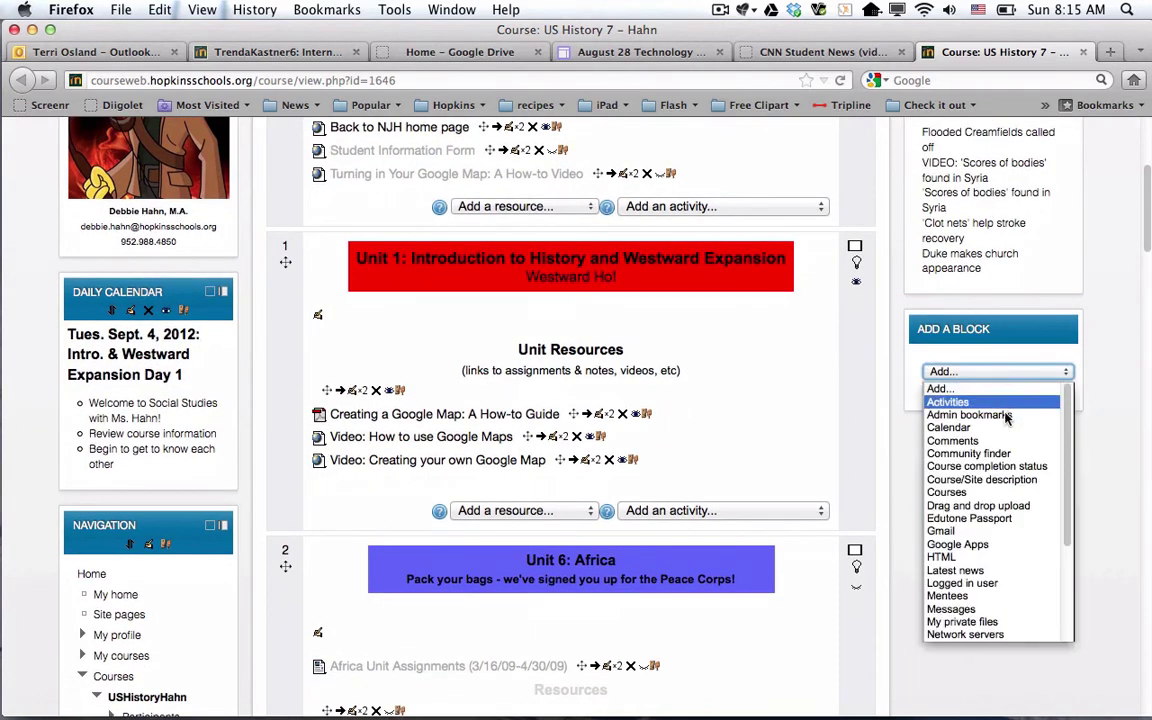
pyautogui.scroll(-1, 1068, 510)
pyautogui.moveTo(1067, 510); pyautogui.dragTo(1068, 605)
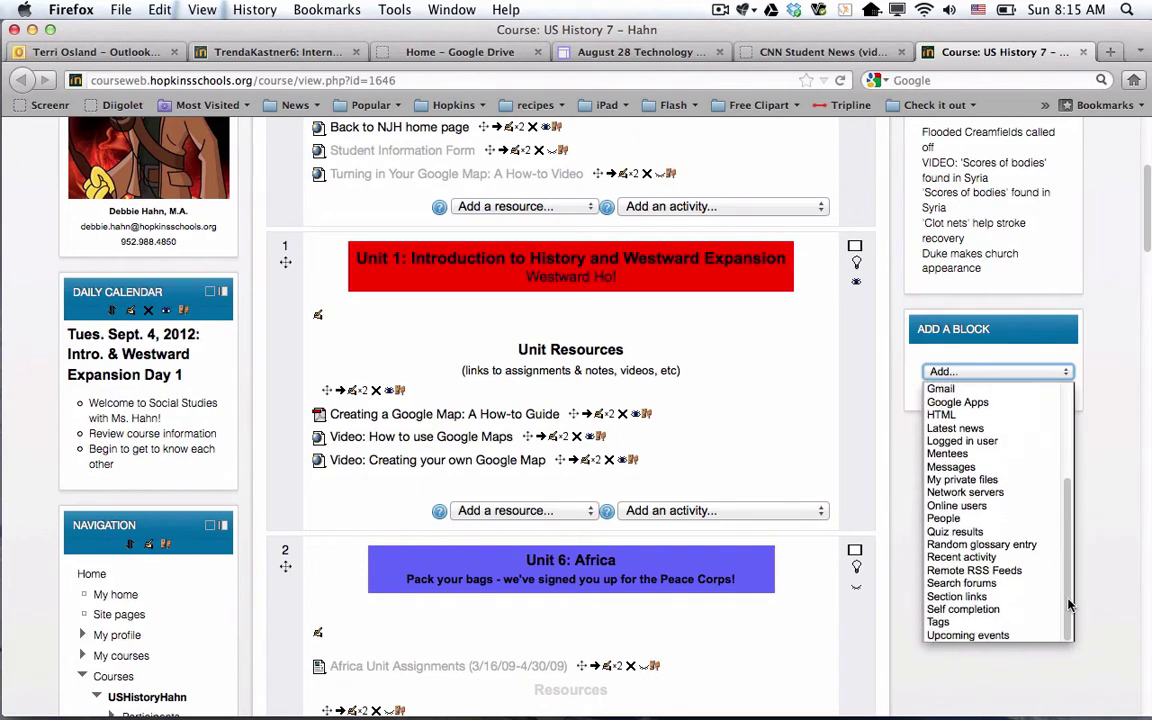
pyautogui.click(1022, 571)
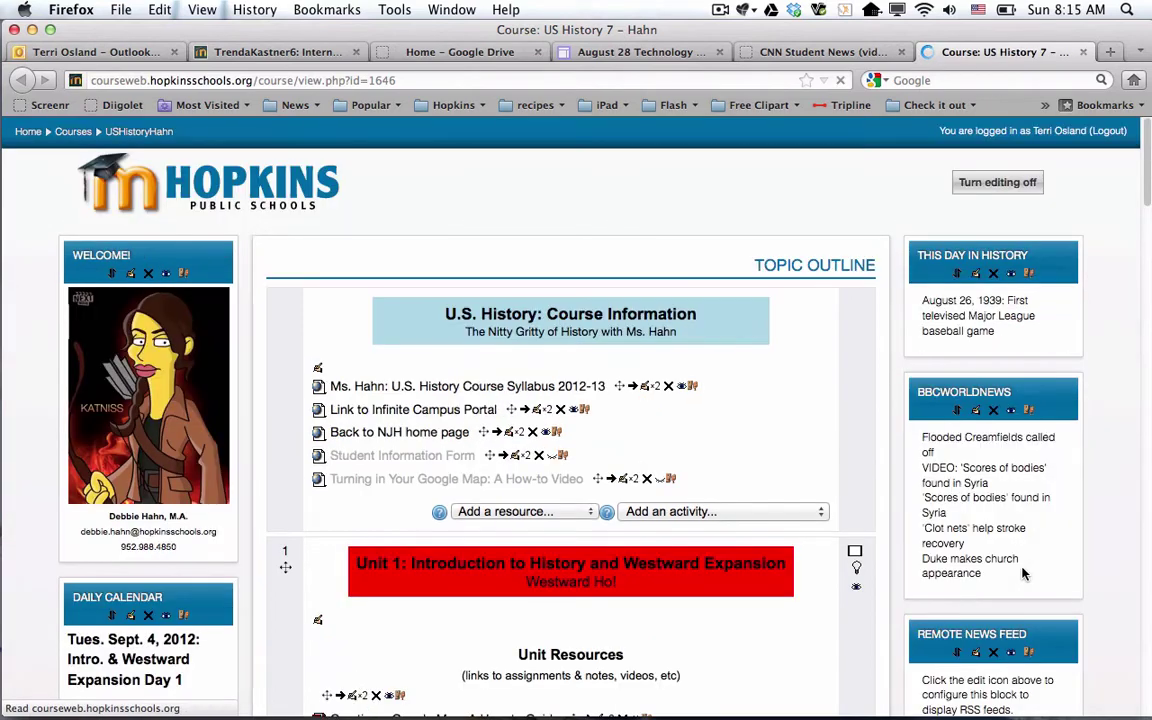
pyautogui.scroll(-3, 1016, 438)
pyautogui.scroll(-3, 1016, 438)
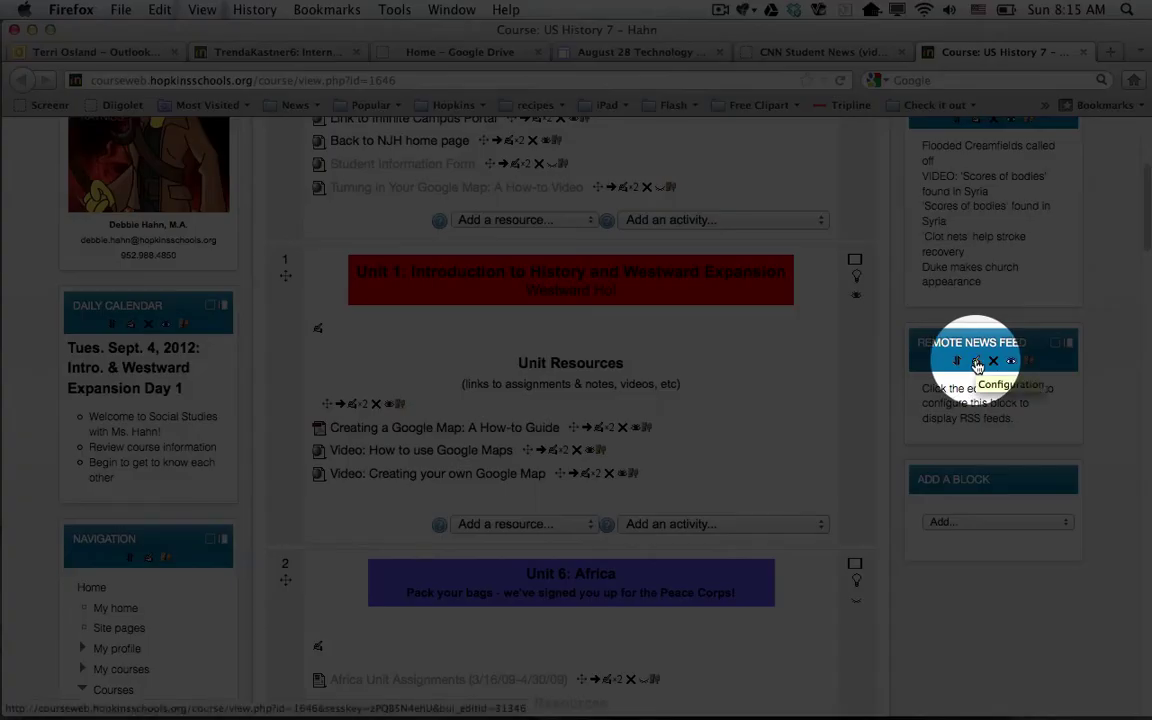
# Step: Open the configuration page of the new Remote News Feed block
pyautogui.click(976, 363)
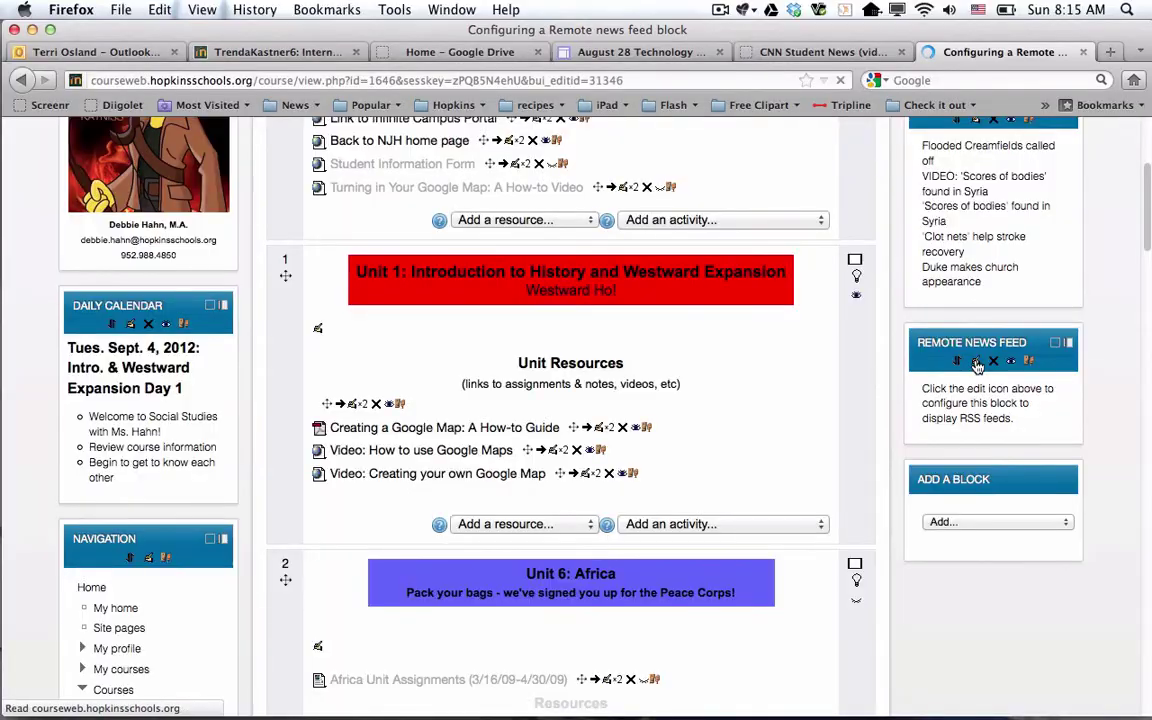
pyautogui.scroll(-3, 976, 366)
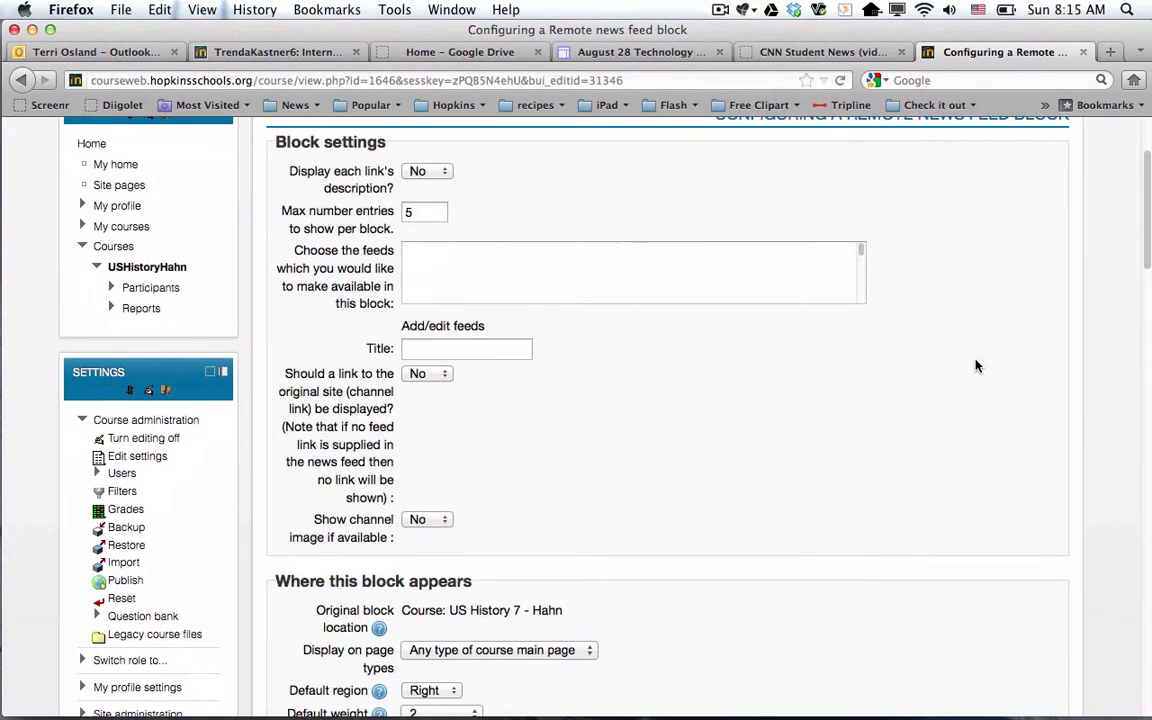
pyautogui.scroll(1, 976, 366)
pyautogui.scroll(-5, 976, 366)
pyautogui.scroll(6, 976, 366)
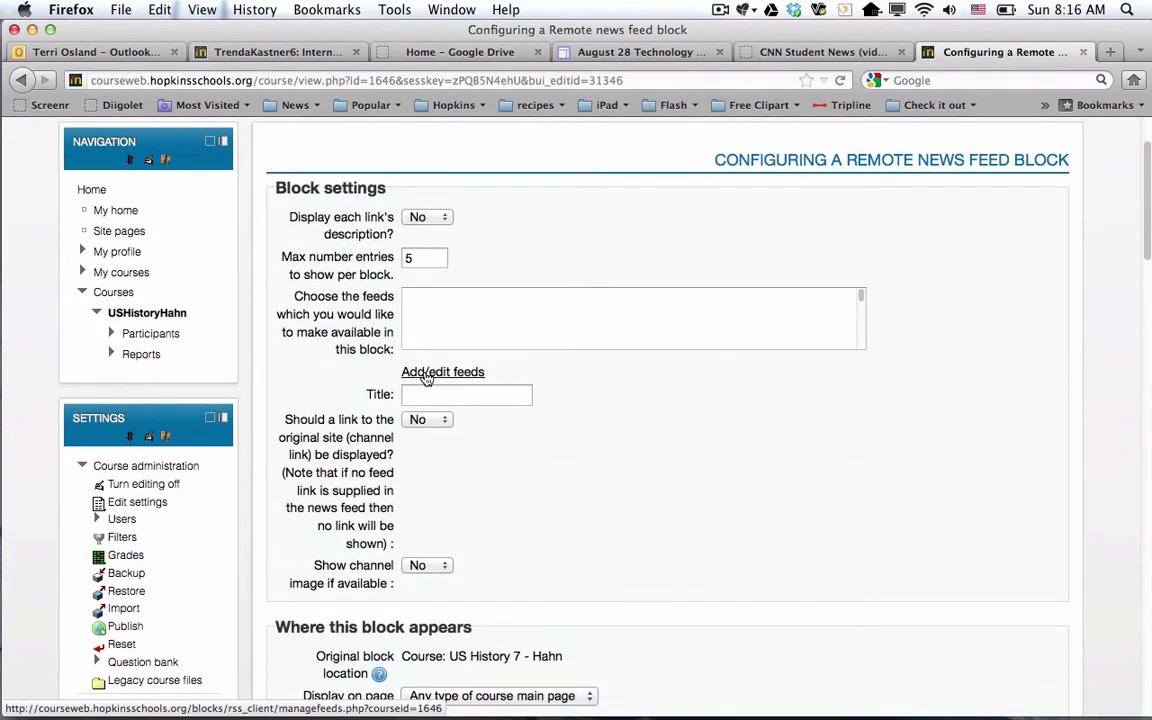
# Step: Go to Add/edit feeds and scroll to the bottom of the saved feed list
pyautogui.click(425, 376)
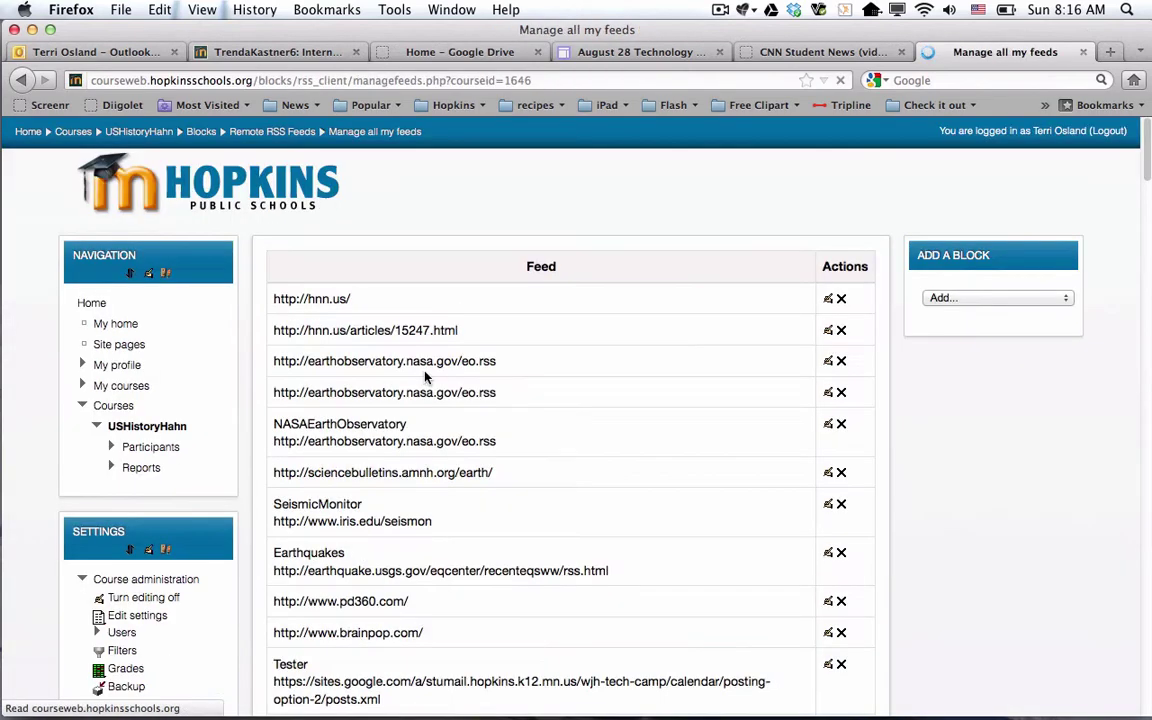
pyautogui.scroll(-2, 568, 342)
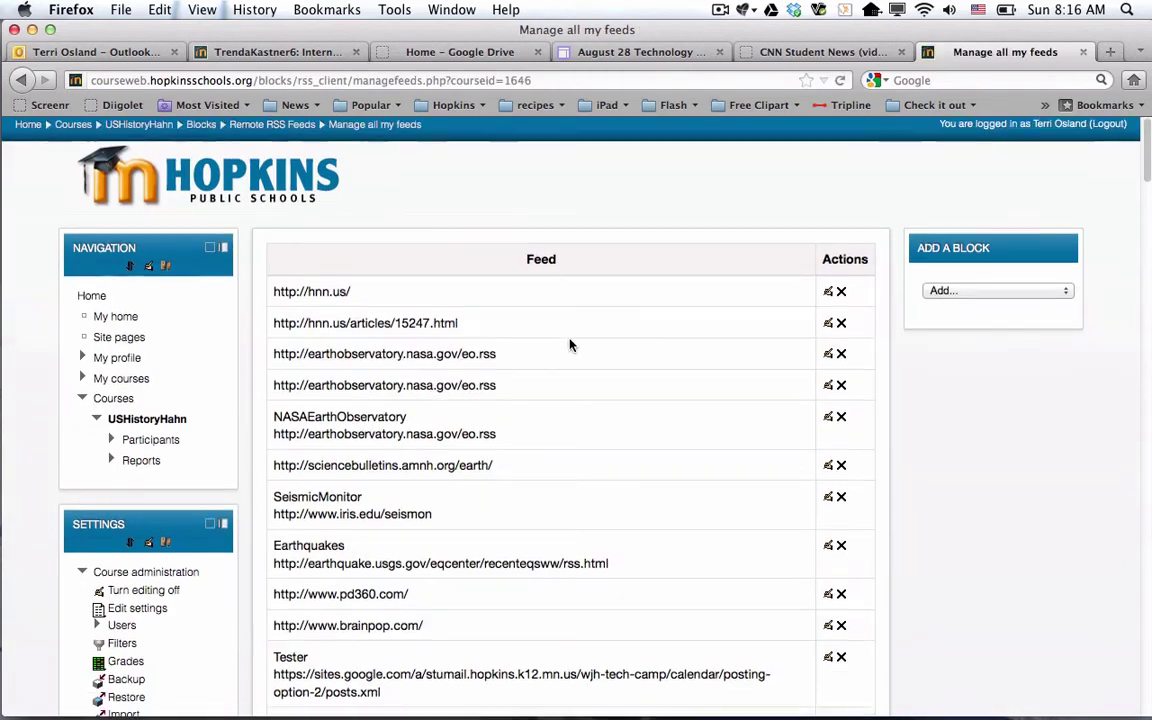
pyautogui.scroll(-4, 570, 345)
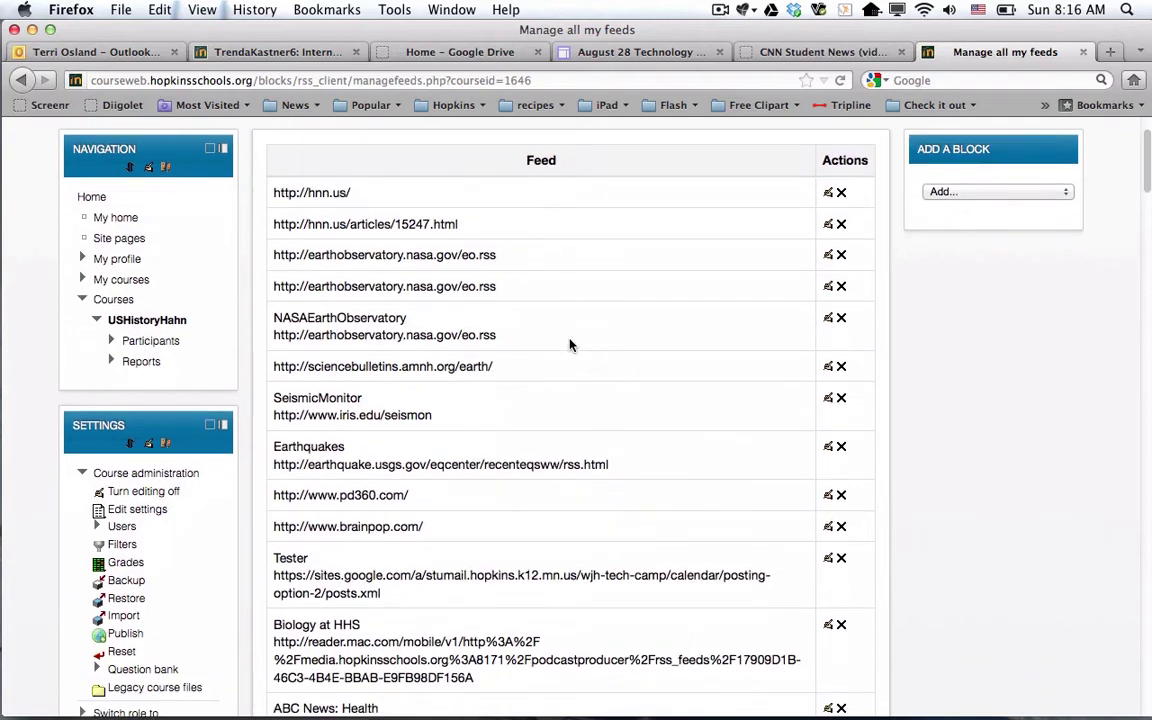
pyautogui.scroll(-4, 570, 345)
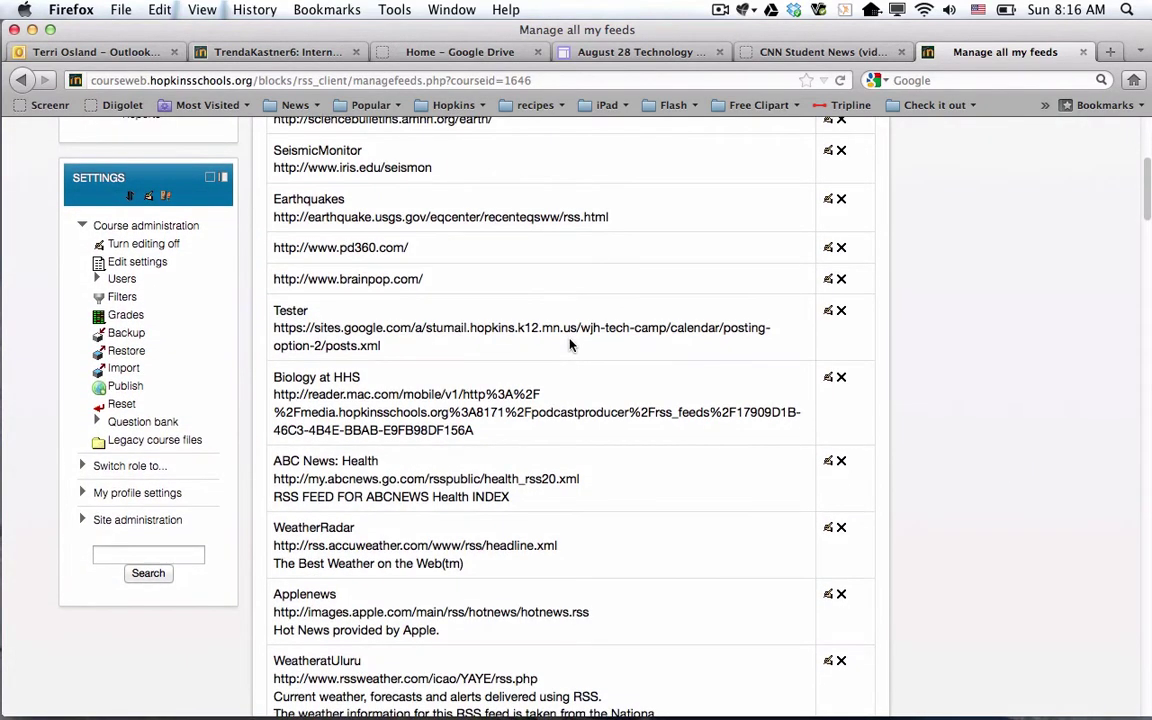
pyautogui.scroll(-5, 570, 345)
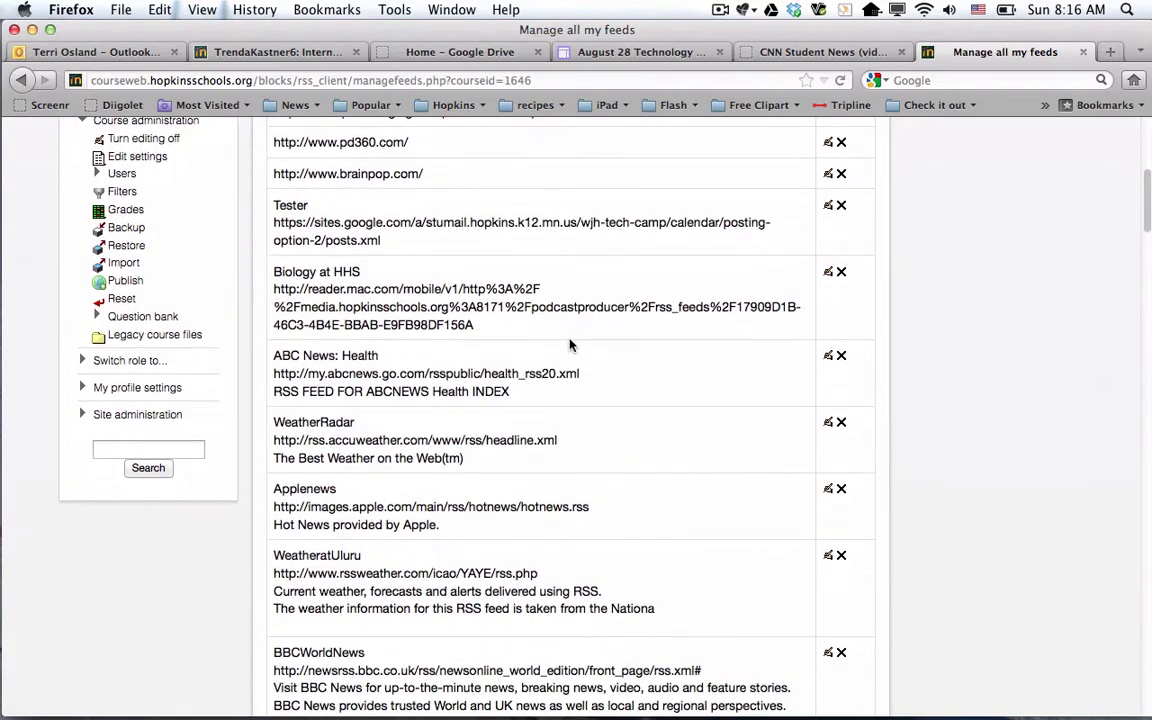
pyautogui.scroll(-3, 570, 345)
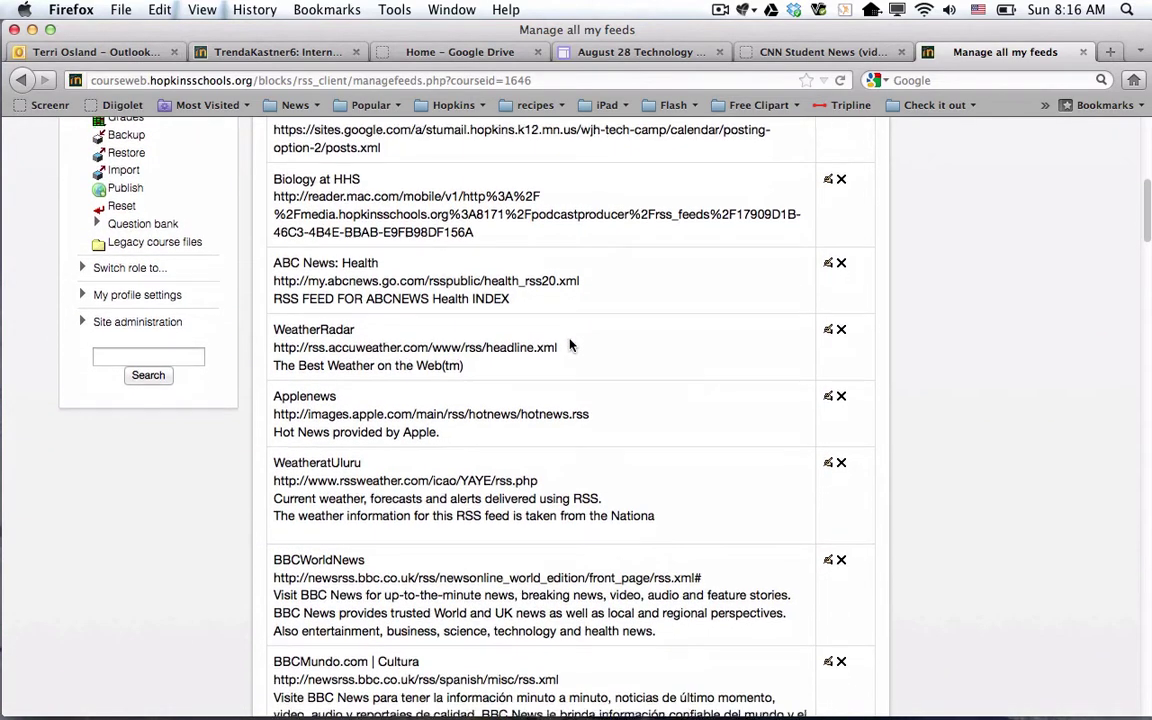
pyautogui.scroll(-12, 570, 345)
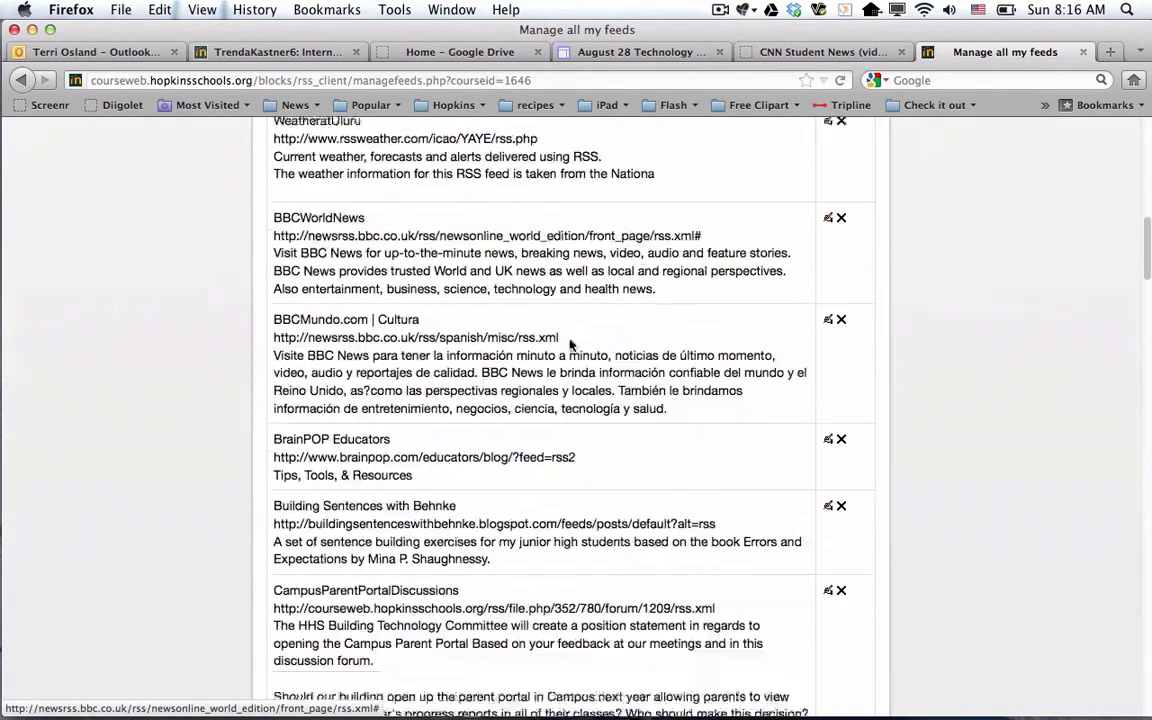
pyautogui.scroll(-2, 570, 345)
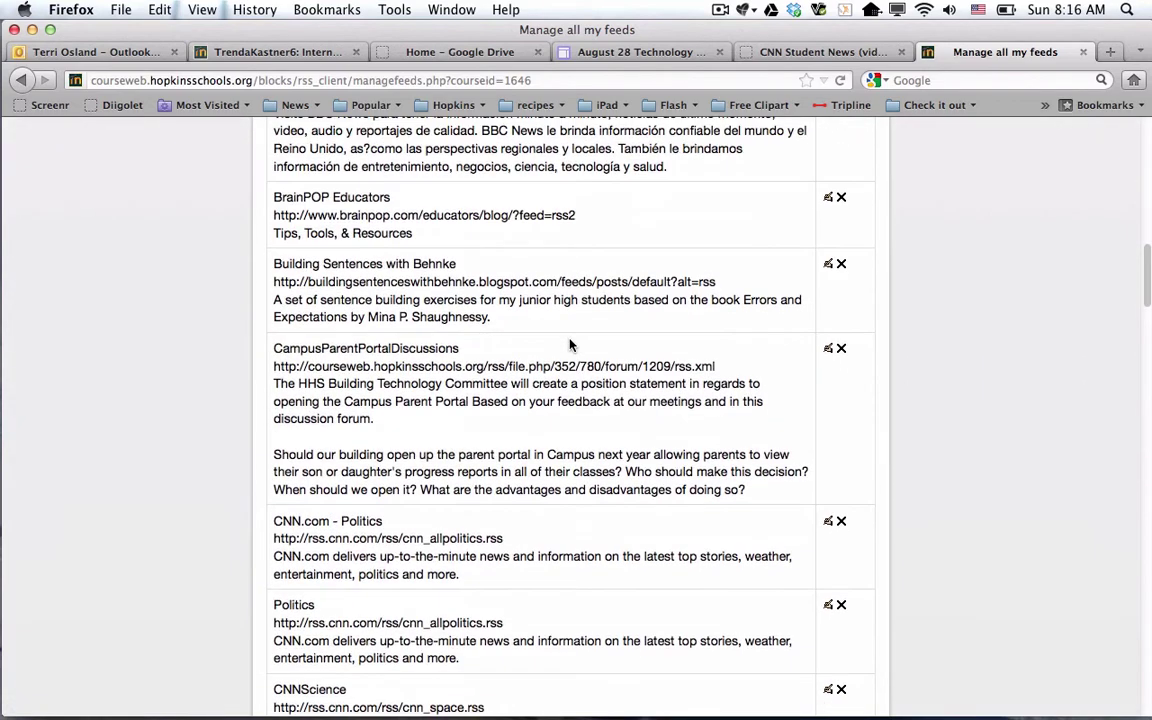
pyautogui.scroll(-5, 570, 345)
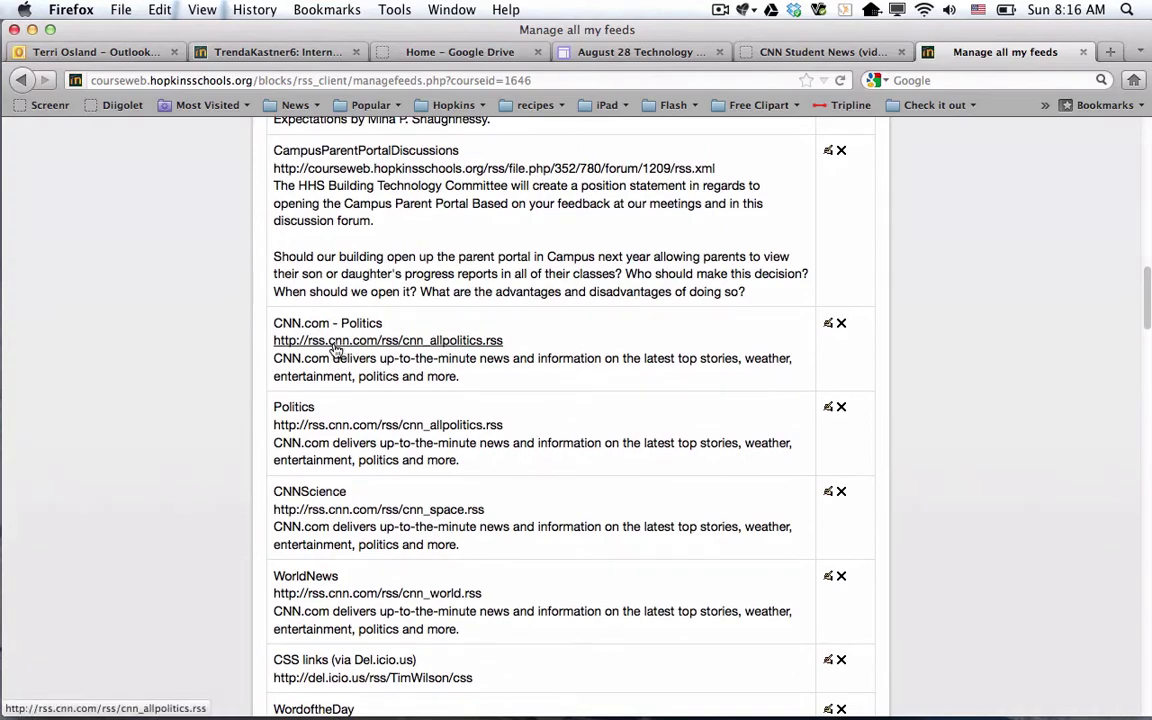
pyautogui.scroll(-2, 335, 347)
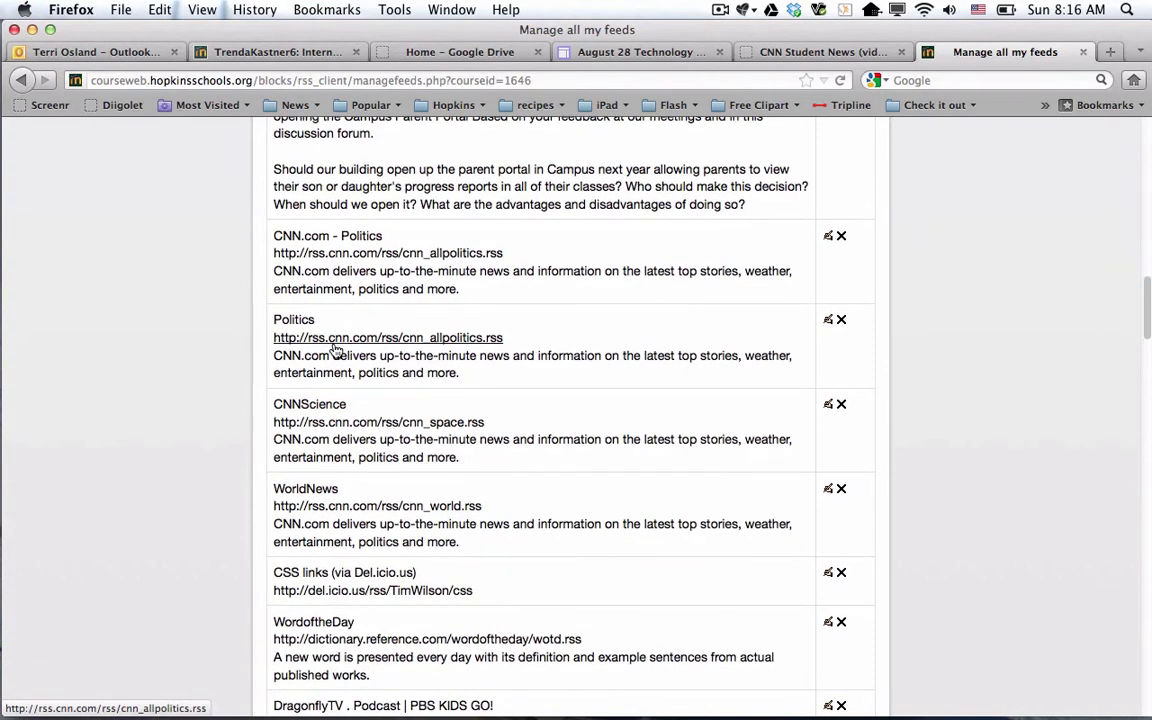
pyautogui.scroll(-15, 335, 349)
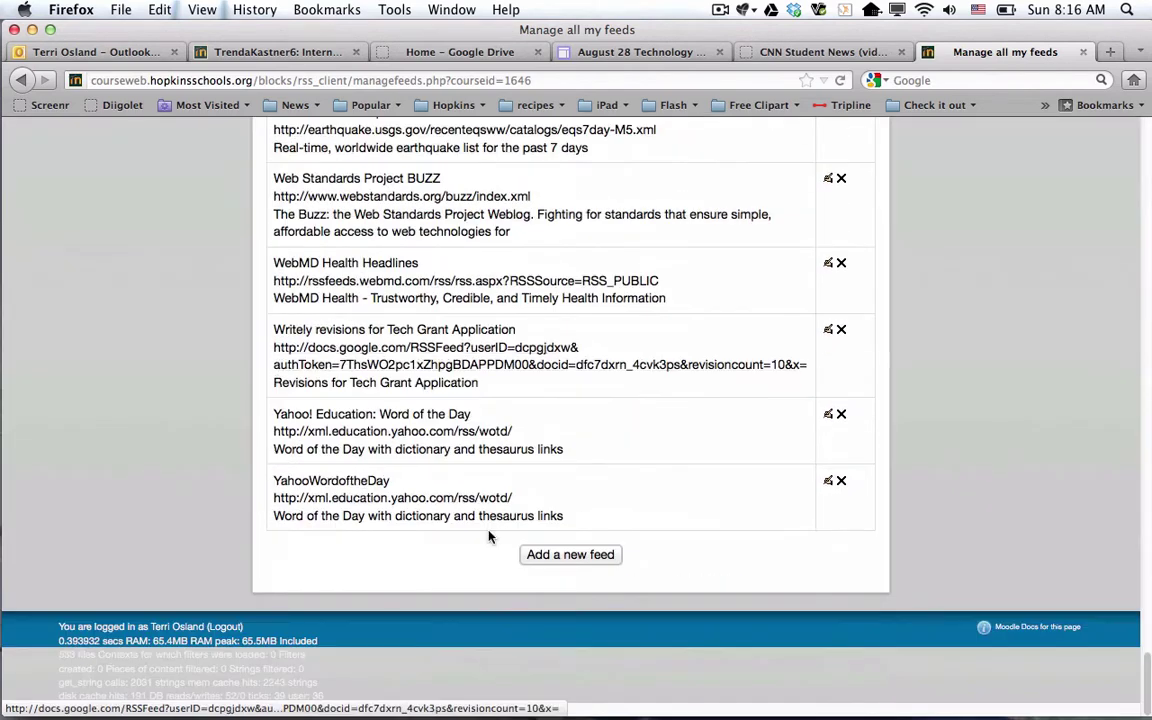
# Step: Add the pasted CNN feed URL titled 'CNN Student News' as a shared feed and save it
pyautogui.click(577, 556)
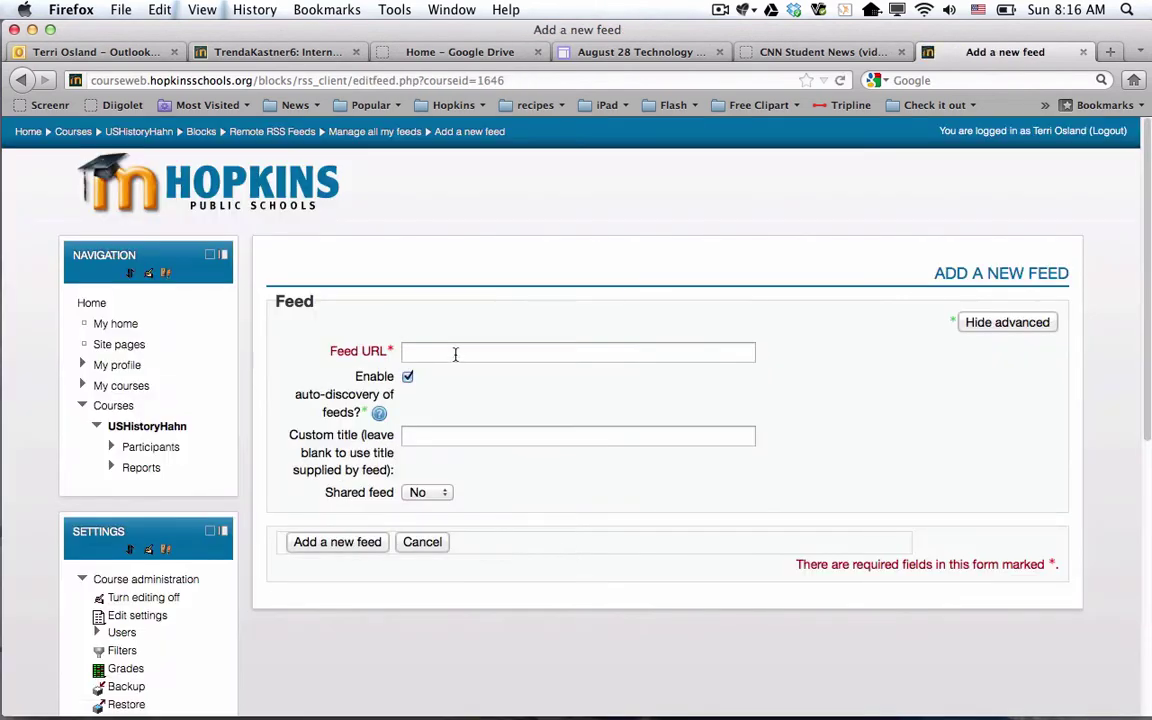
pyautogui.click(458, 352)
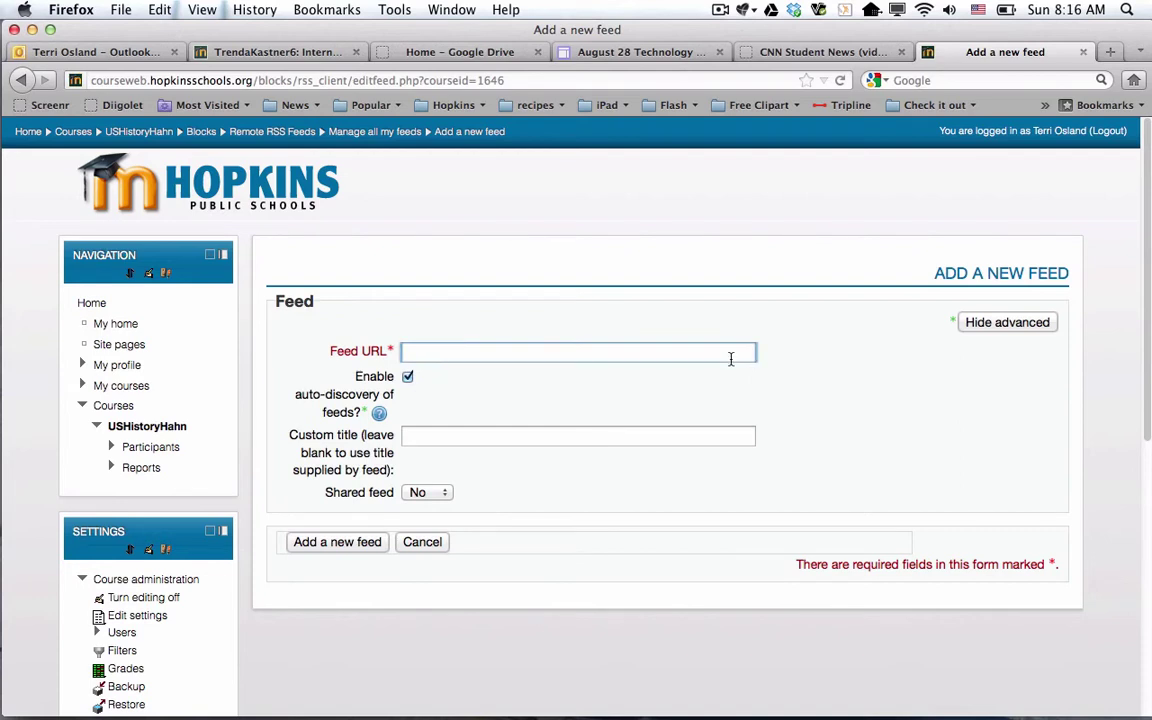
pyautogui.write('http://rss.cnn.com/services/podcasting/studentnews/rss')
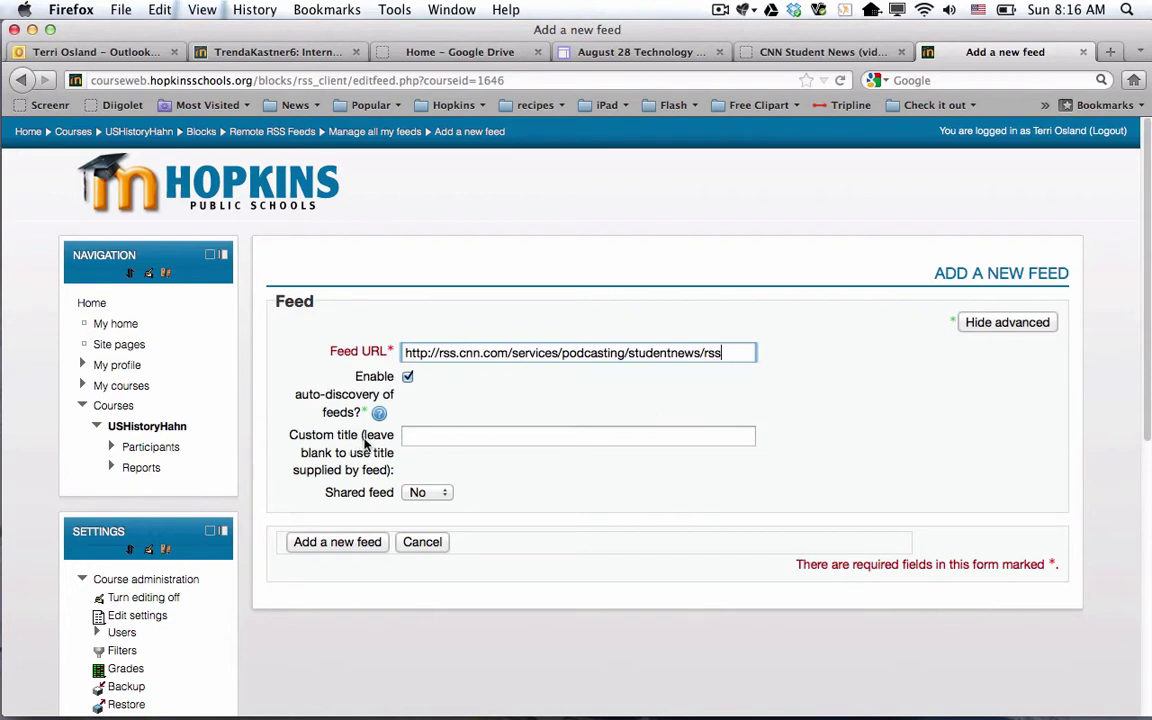
pyautogui.click(420, 437)
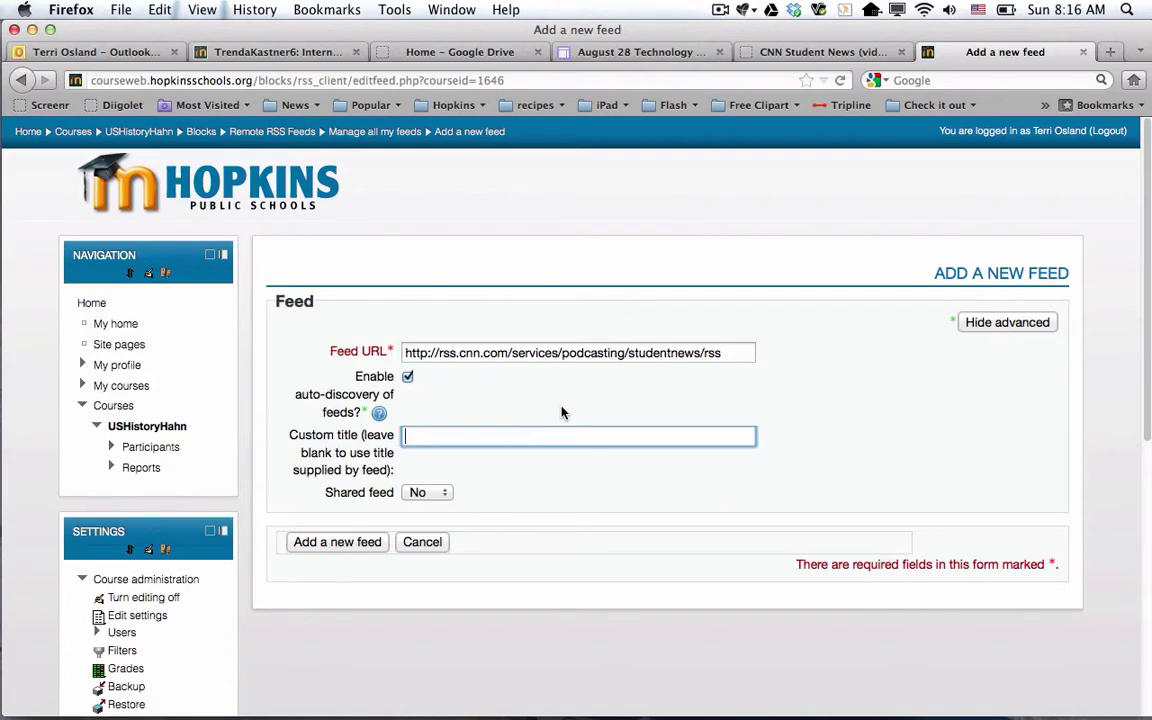
pyautogui.write('CNN Student News')
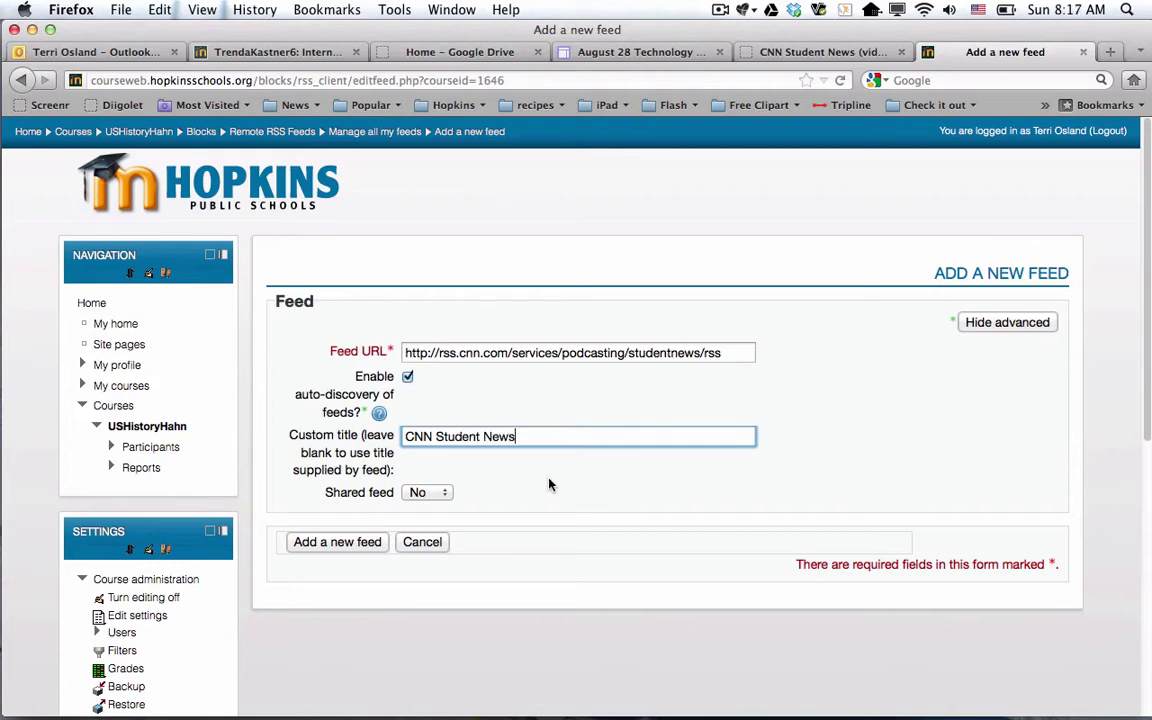
pyautogui.scroll(-1, 548, 485)
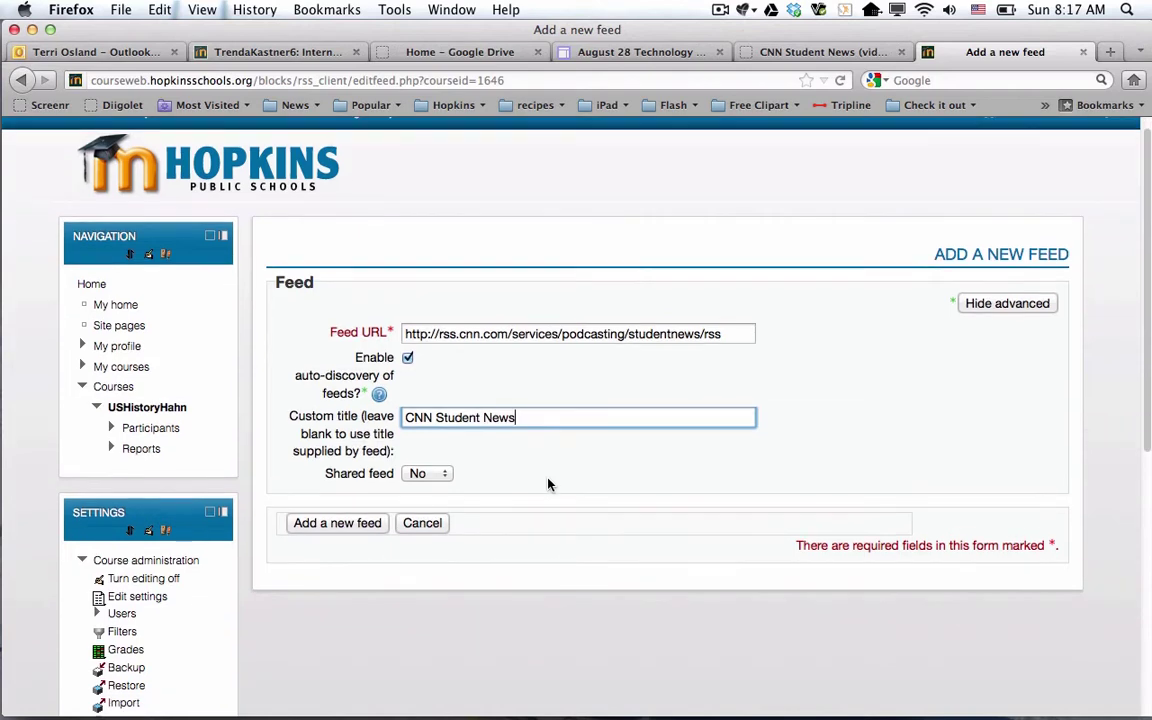
pyautogui.click(447, 477)
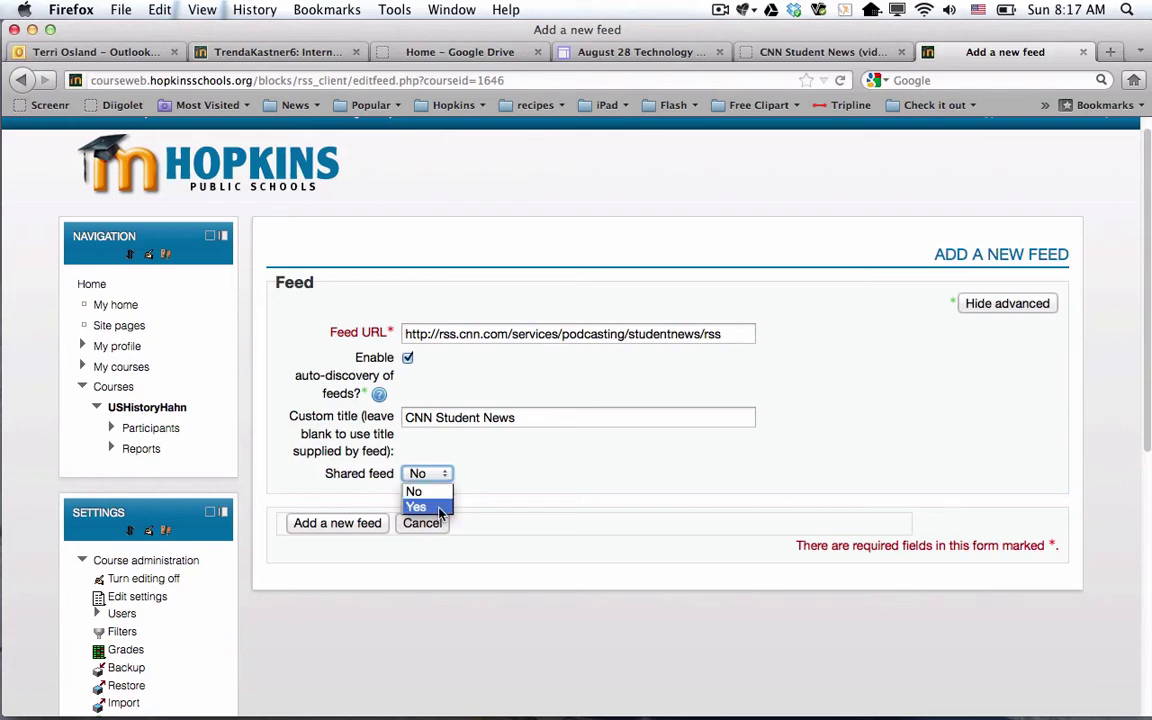
pyautogui.click(440, 508)
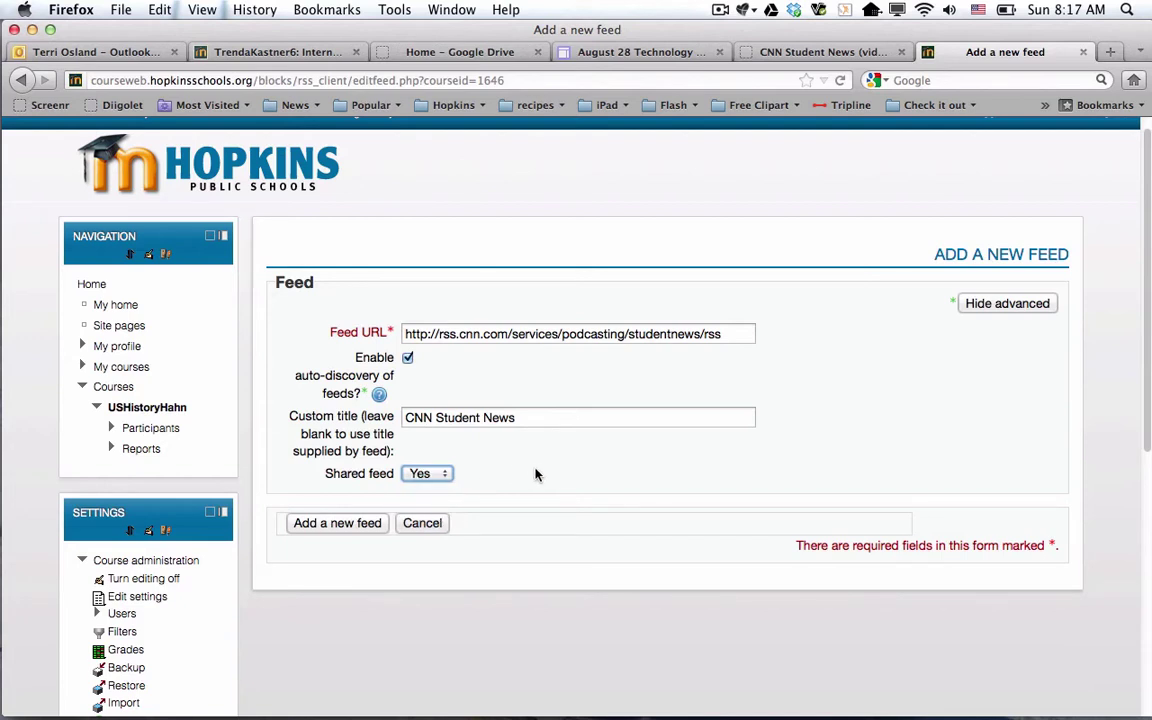
pyautogui.click(352, 523)
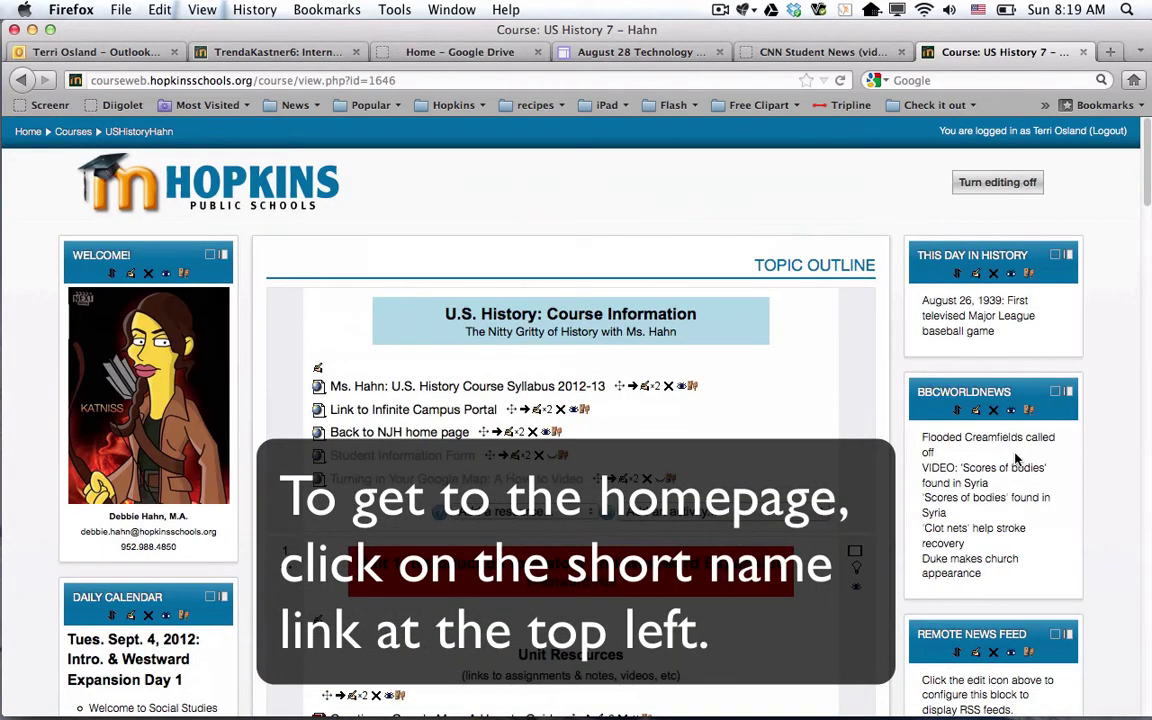
# Step: Open the Remote News Feed block's settings, leaving link descriptions turned off
pyautogui.scroll(-4, 1016, 459)
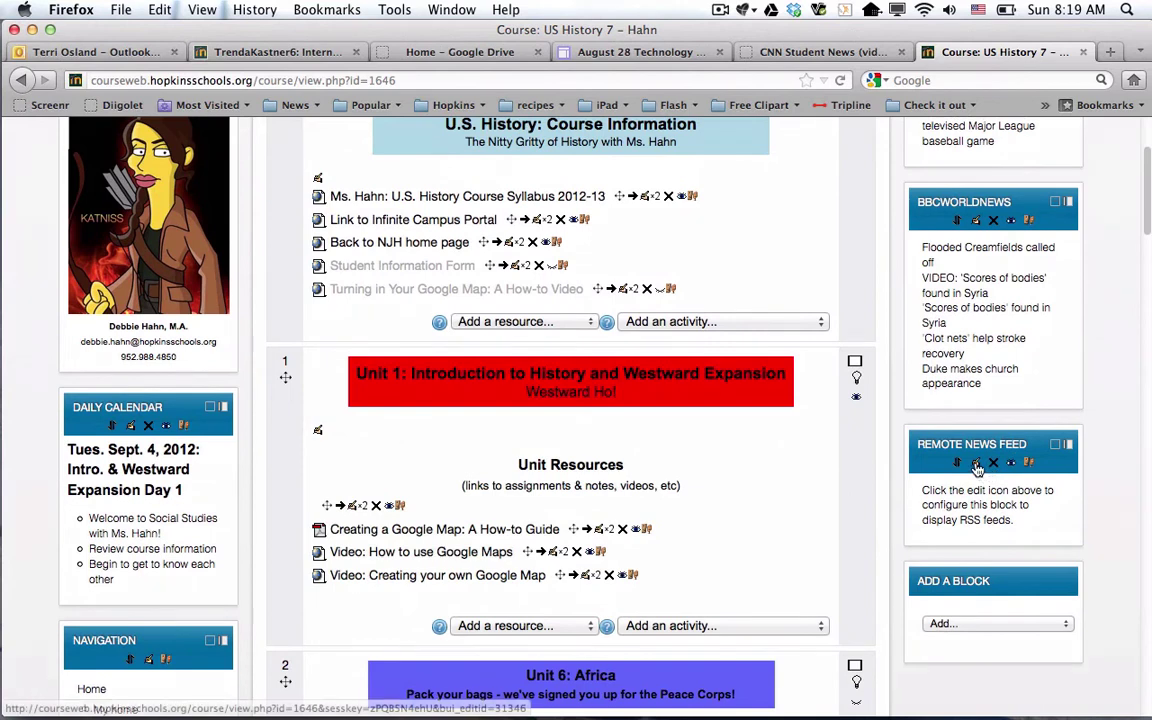
pyautogui.click(977, 464)
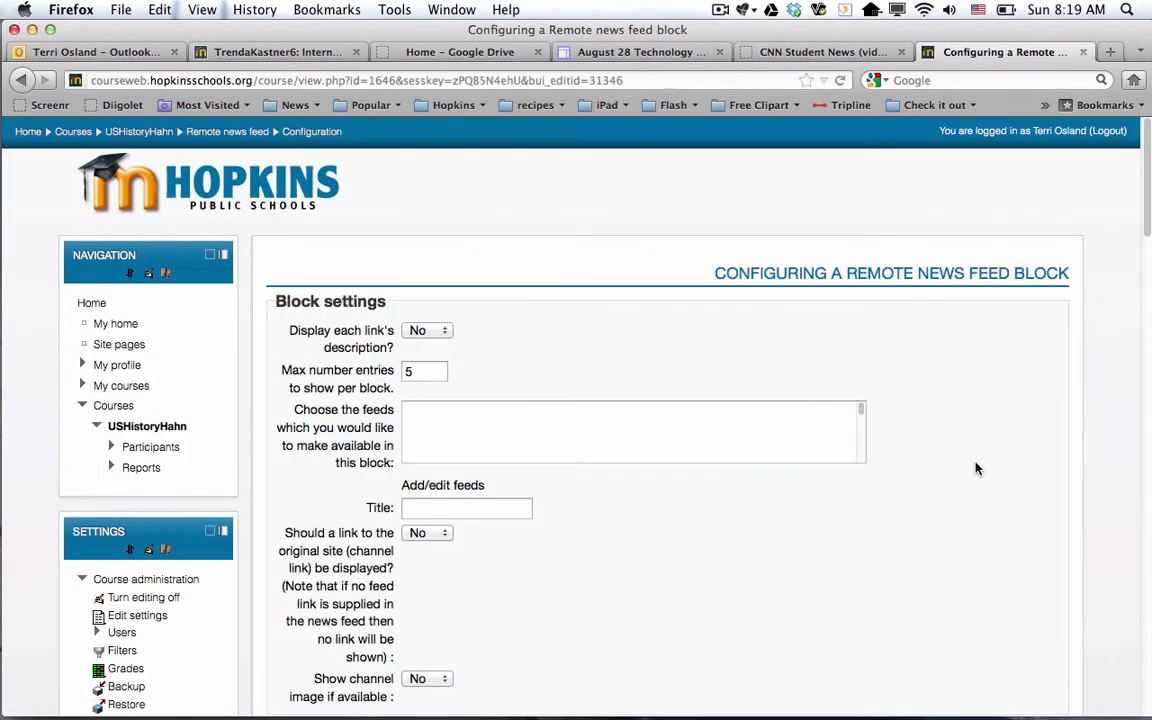
pyautogui.scroll(-3, 990, 445)
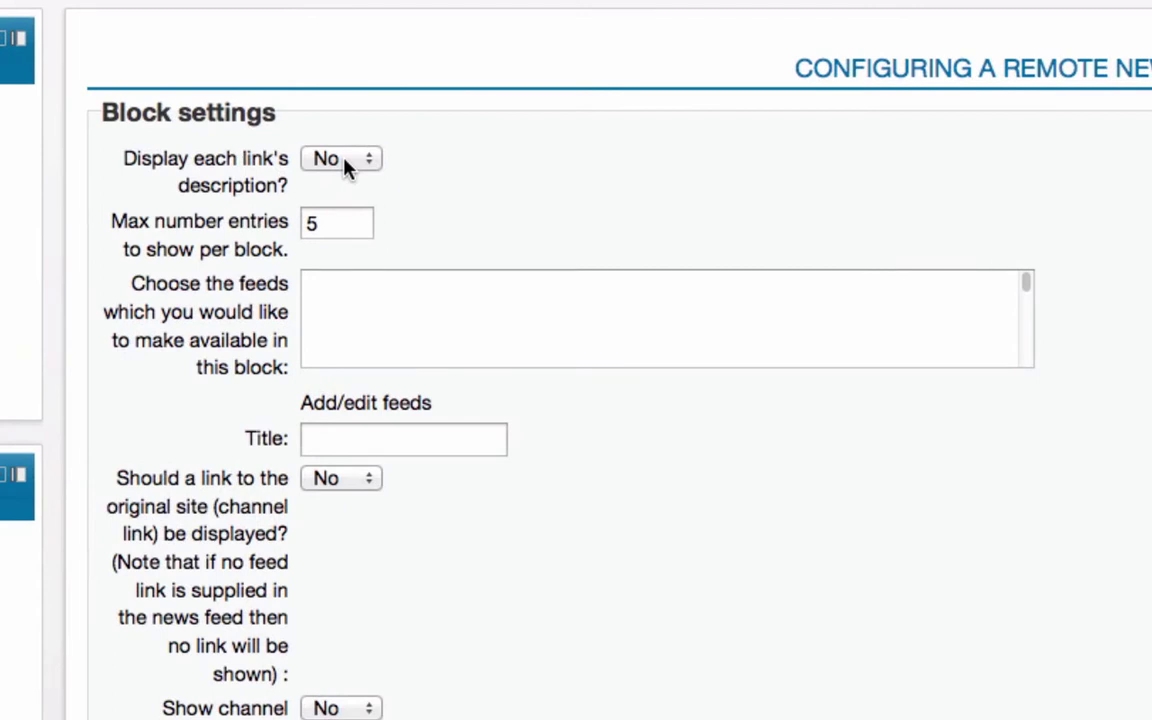
pyautogui.click(344, 166)
pyautogui.click(344, 166)
pyautogui.scroll(-2, 563, 180)
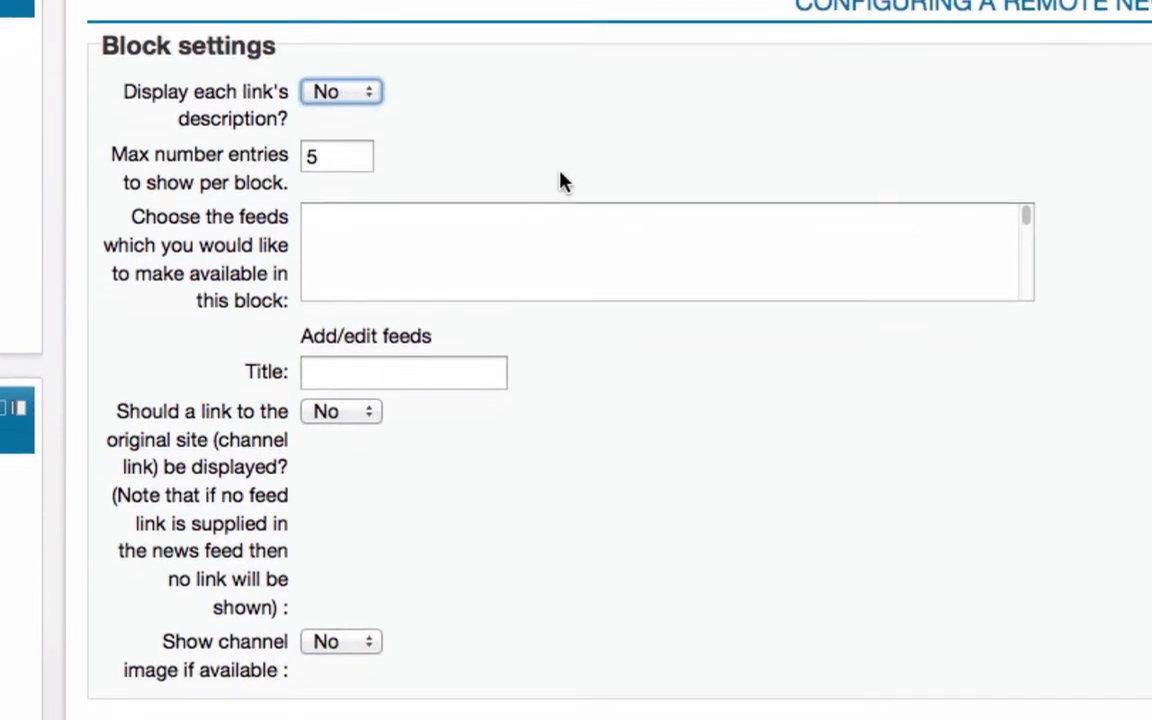
pyautogui.moveTo(347, 154); pyautogui.dragTo(277, 152)
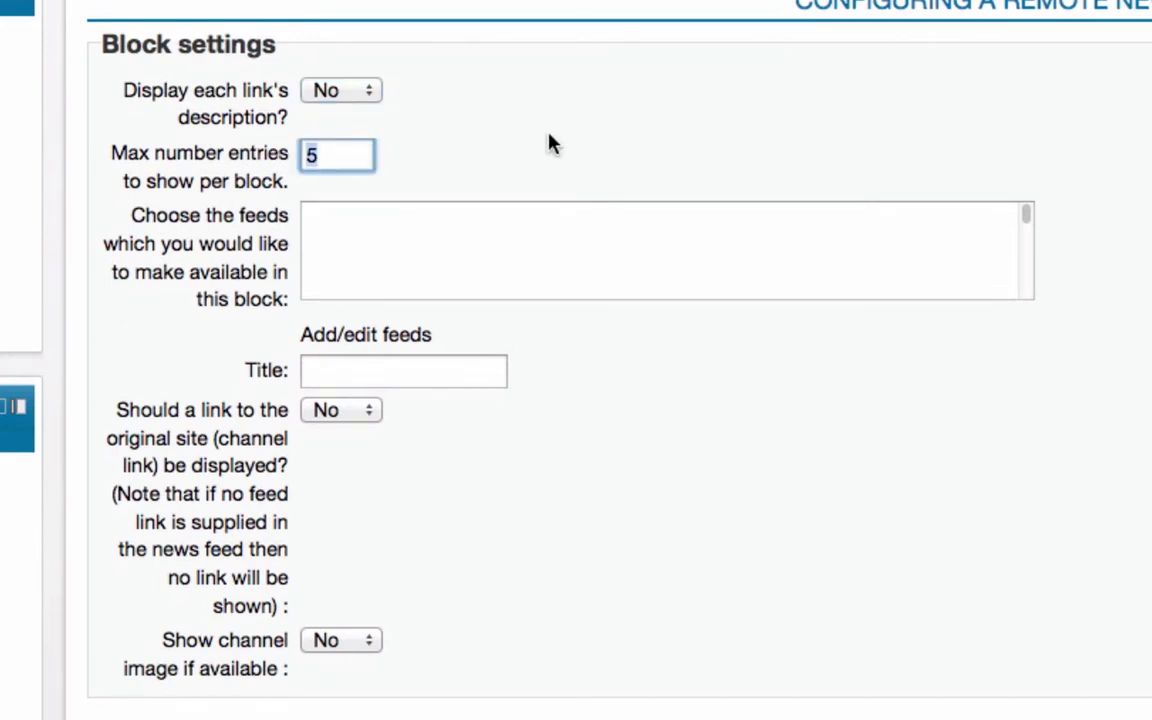
# Step: Select CNN Student News in the 'Choose the feeds' list and move to the Title field
pyautogui.scroll(-2, 552, 145)
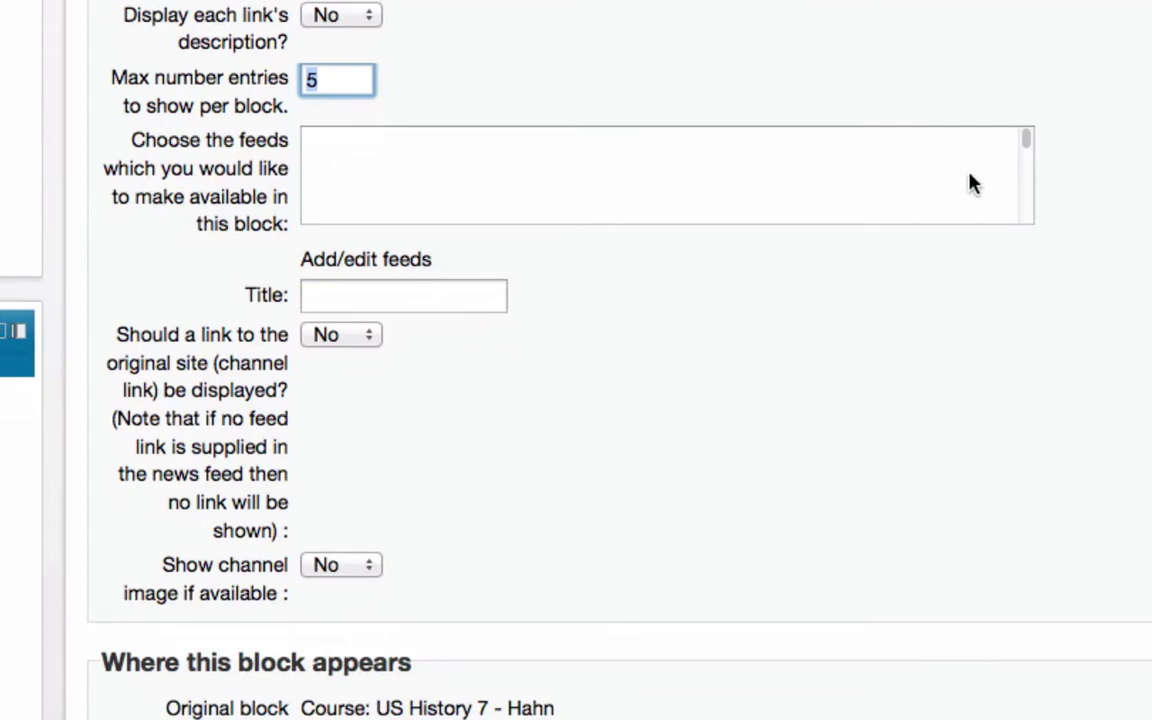
pyautogui.click(1028, 148)
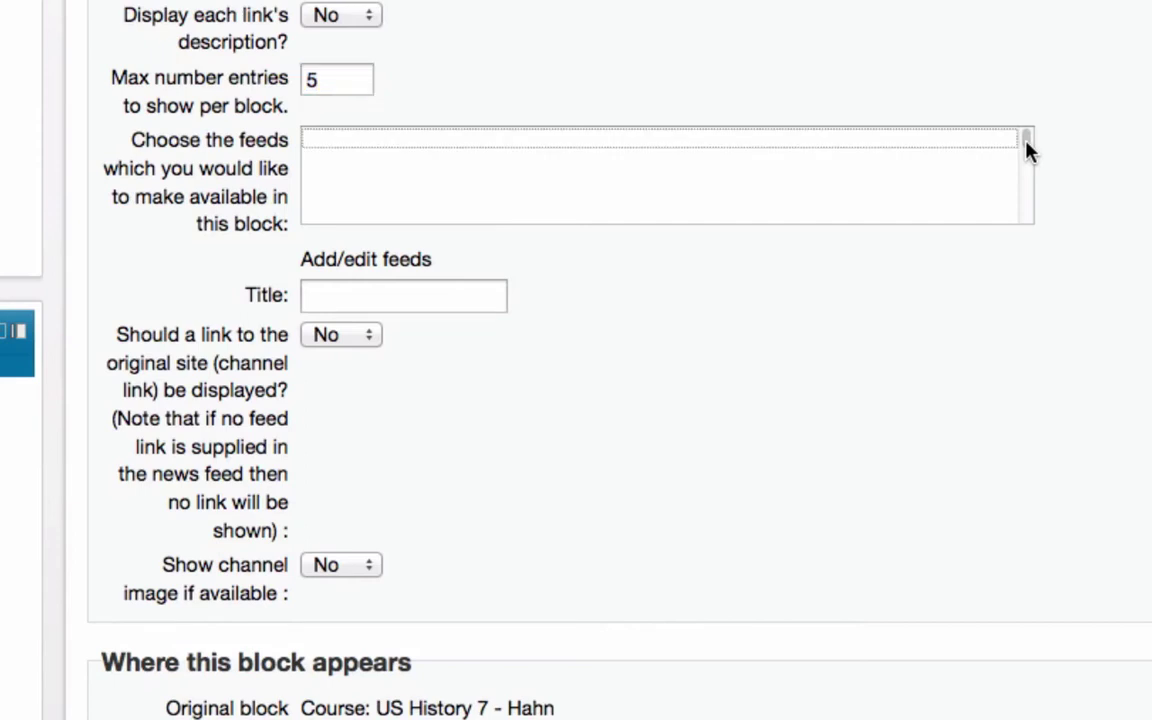
pyautogui.moveTo(1027, 149)
pyautogui.mouseDown()
pyautogui.moveTo(1021, 159)
pyautogui.moveTo(1020, 145)
pyautogui.mouseUp()
pyautogui.moveTo(1027, 147); pyautogui.dragTo(1025, 163)
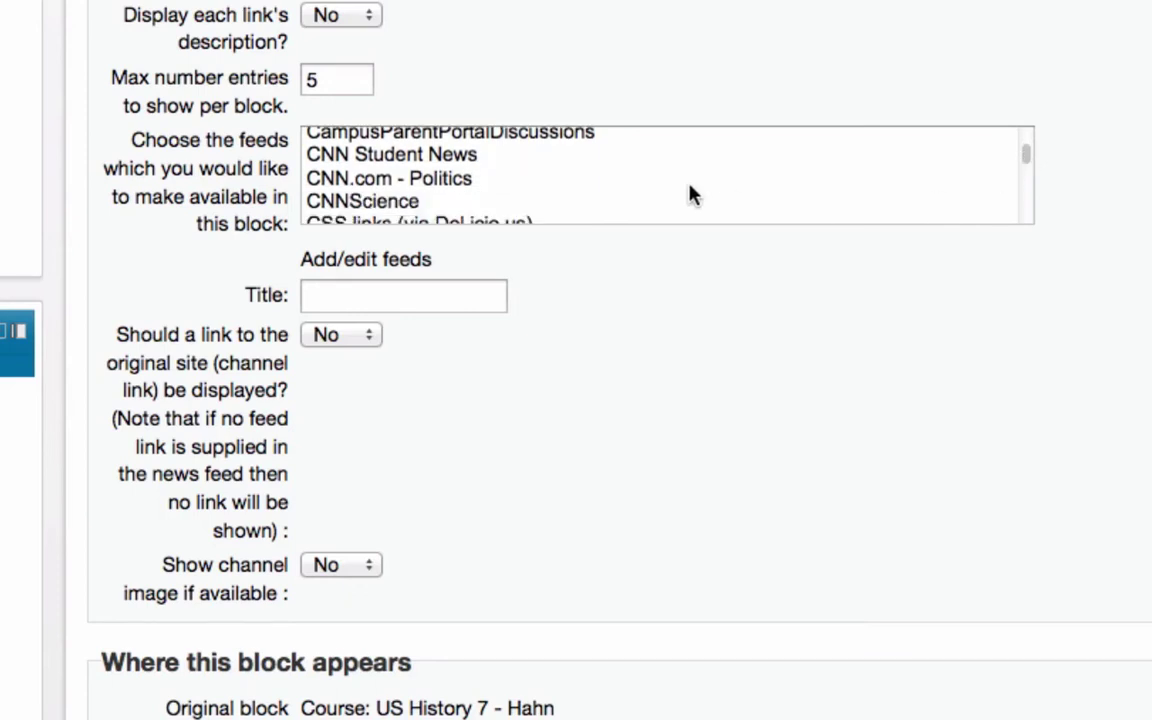
pyautogui.click(477, 156)
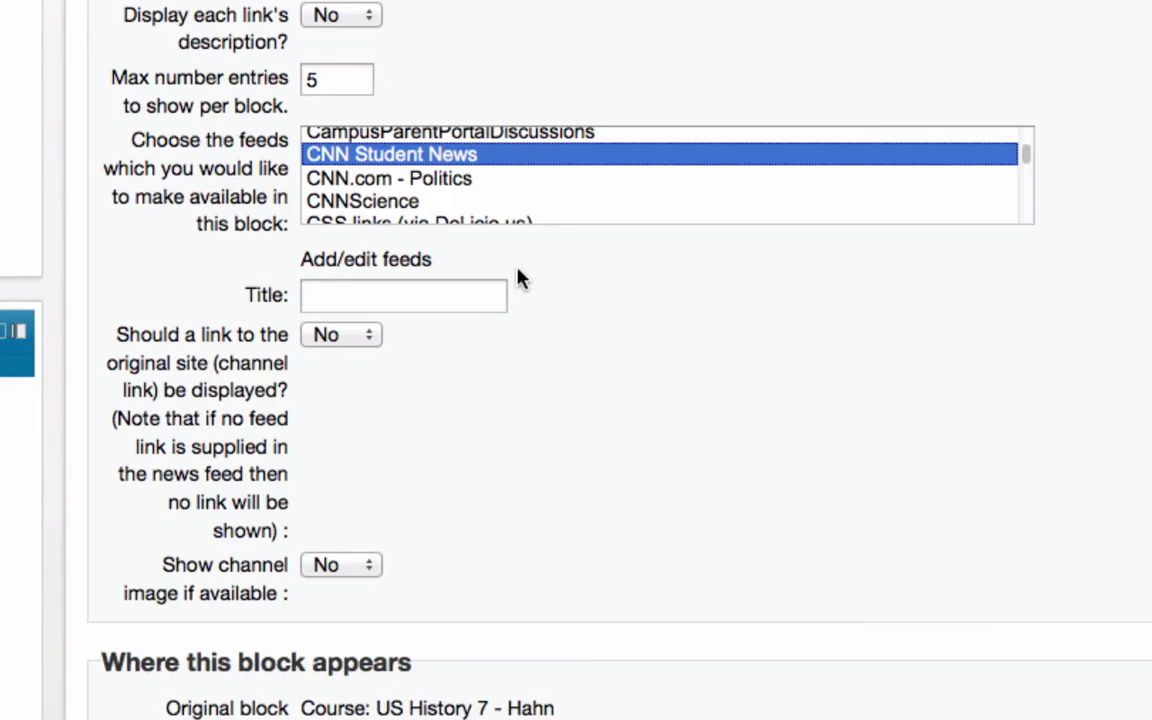
pyautogui.click(427, 303)
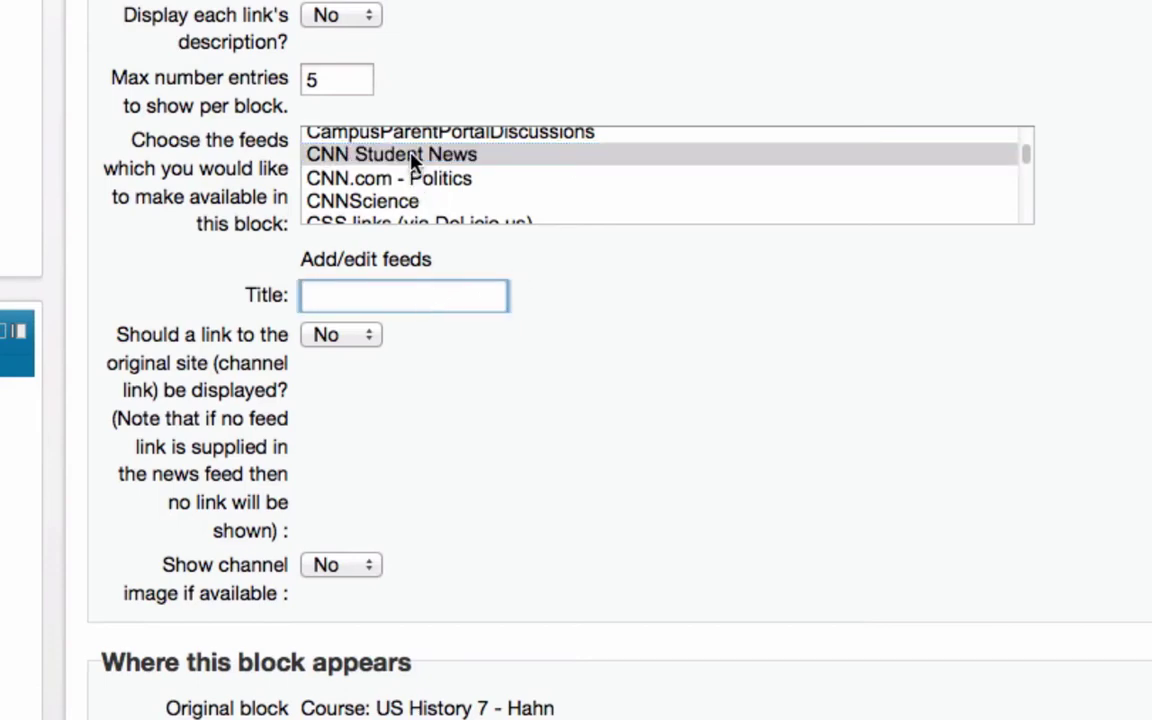
# Step: Set 'Show channel image if available' to Yes, then scroll down to Save changes
pyautogui.scroll(-2, 527, 355)
pyautogui.scroll(-1, 530, 358)
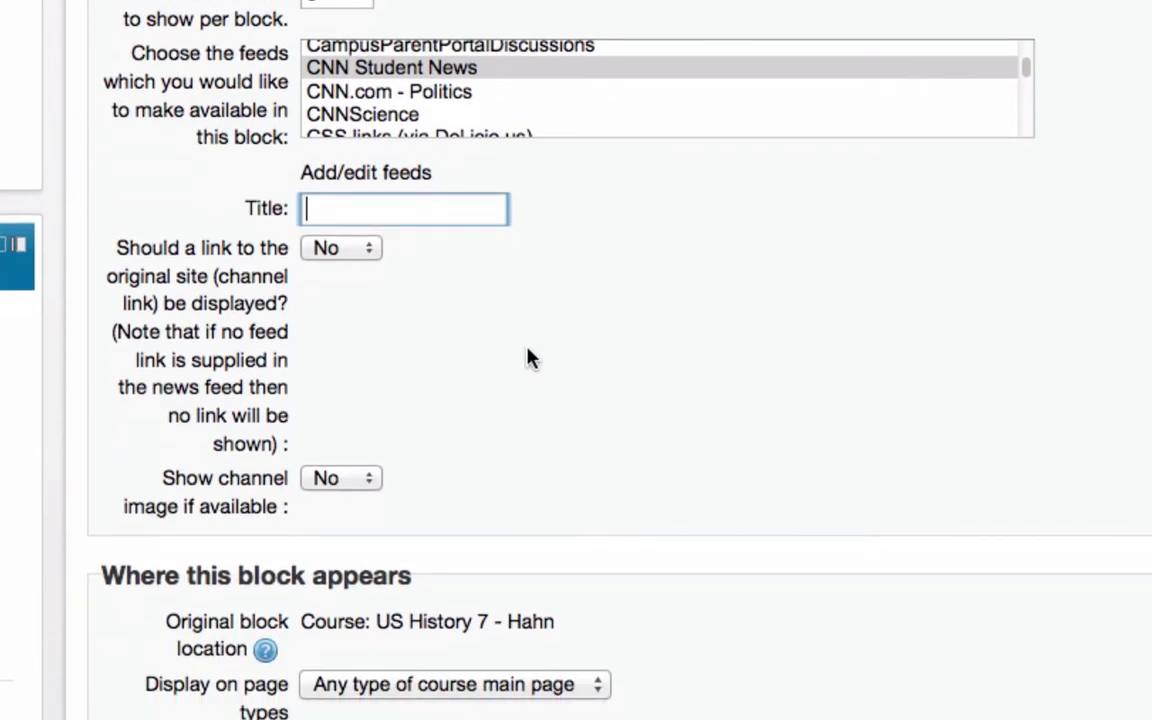
pyautogui.scroll(-1, 530, 358)
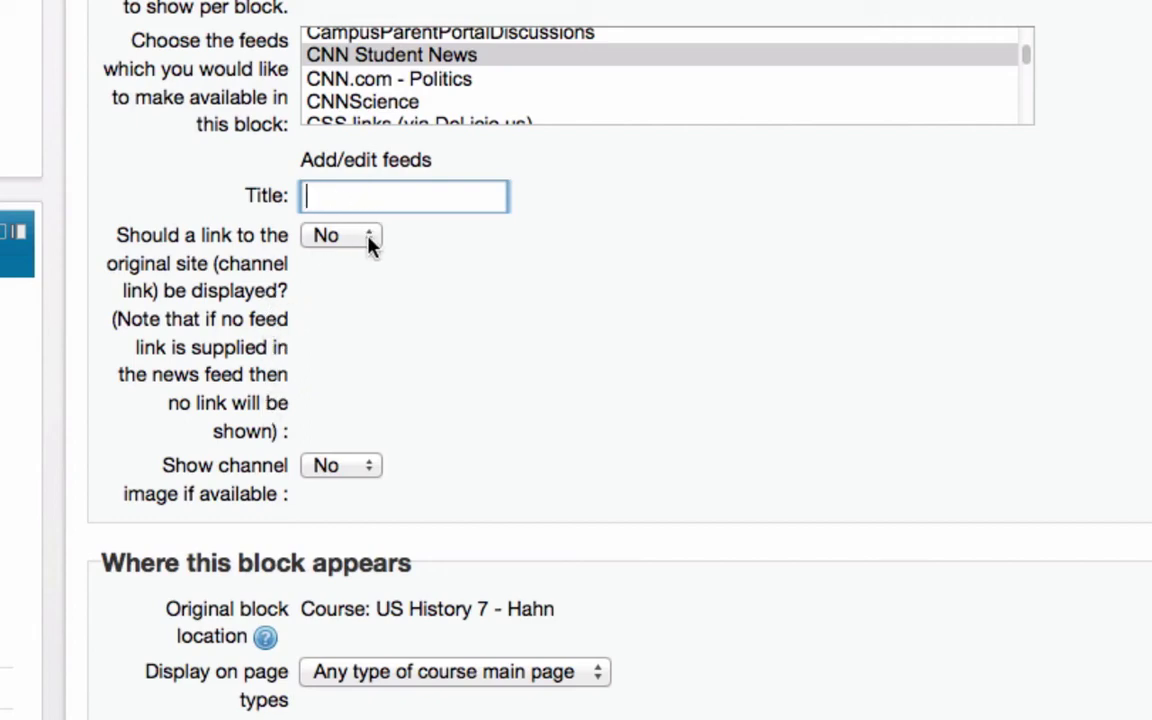
pyautogui.scroll(-3, 490, 337)
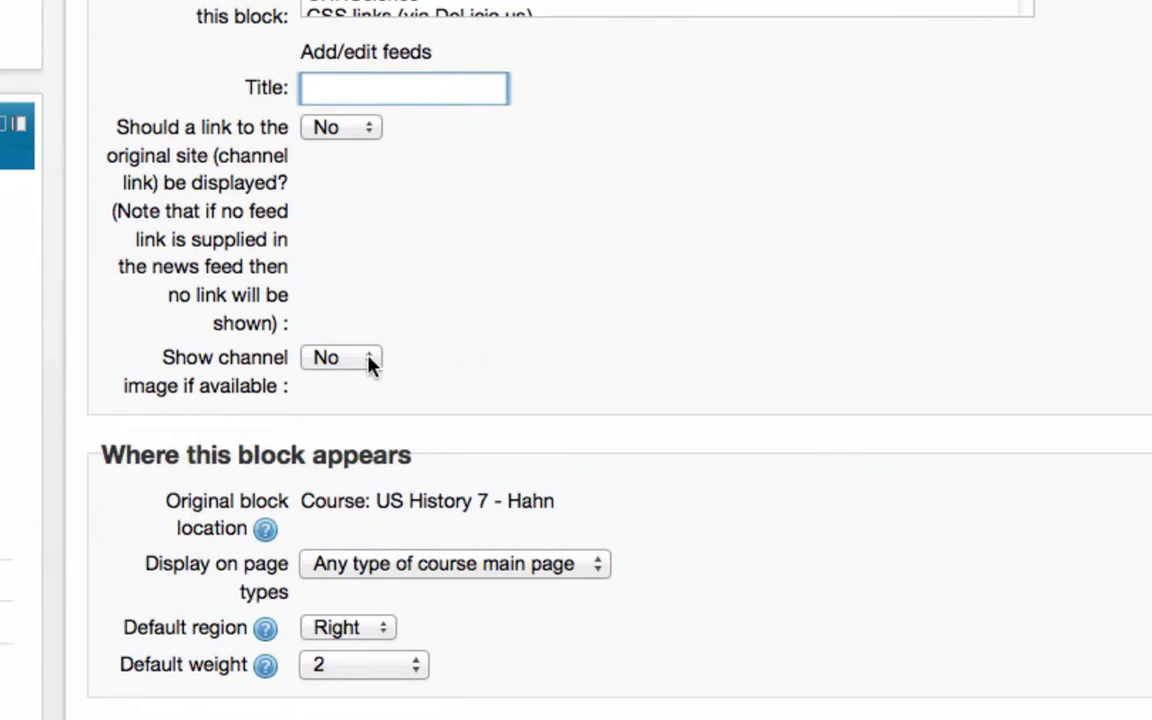
pyautogui.click(369, 360)
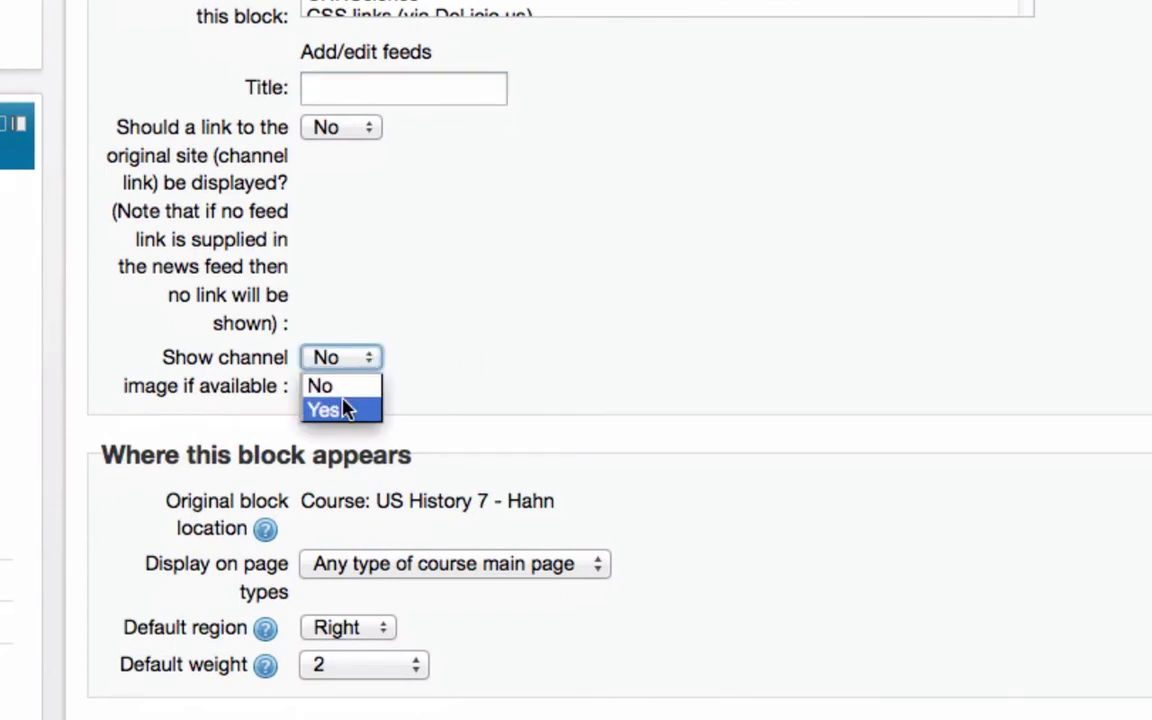
pyautogui.click(345, 409)
pyautogui.scroll(-2, 540, 369)
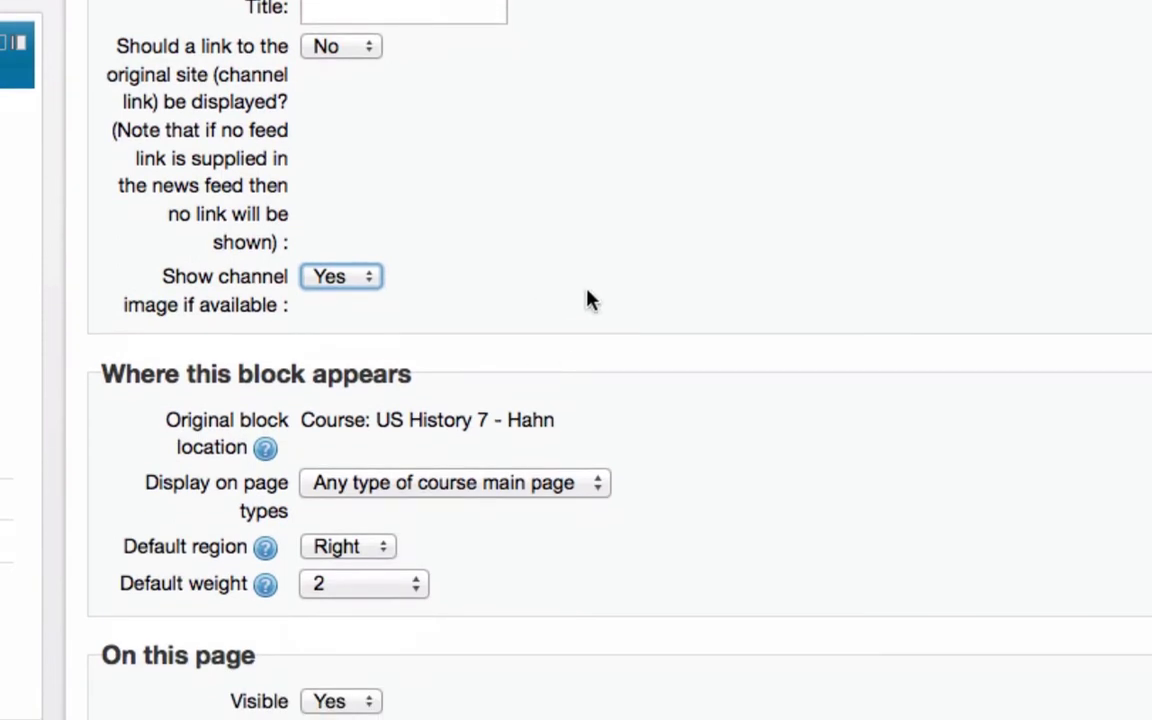
pyautogui.scroll(-2, 586, 301)
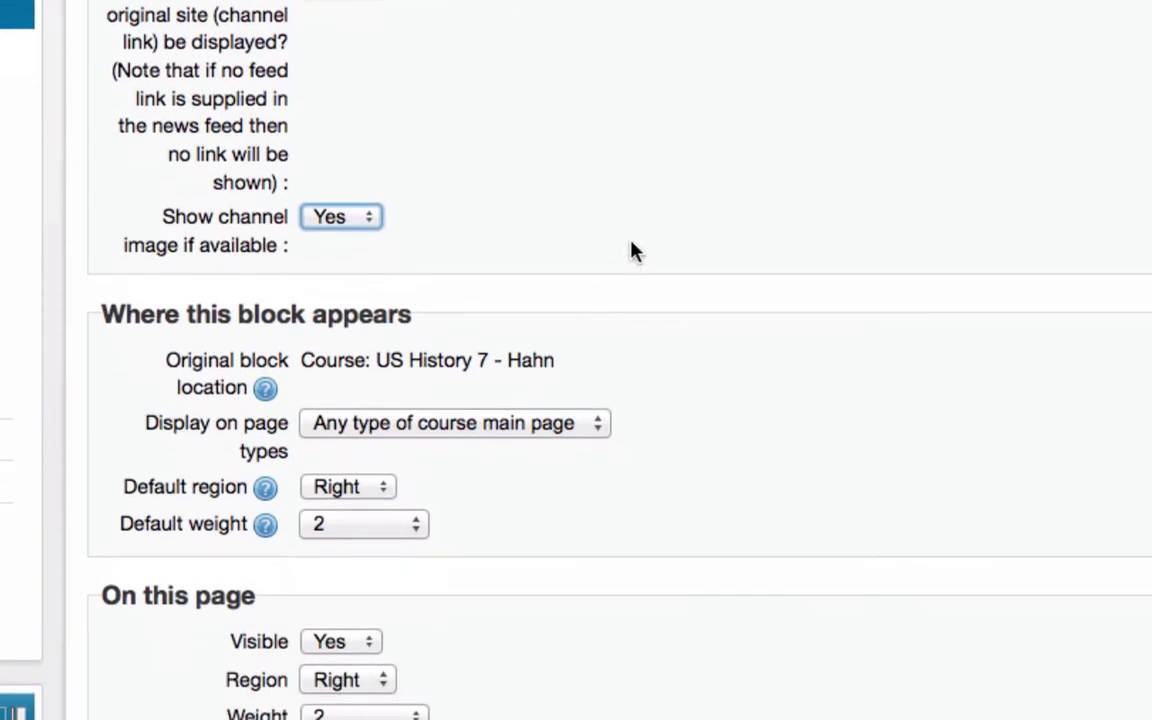
pyautogui.scroll(-2, 632, 252)
pyautogui.scroll(-2, 622, 276)
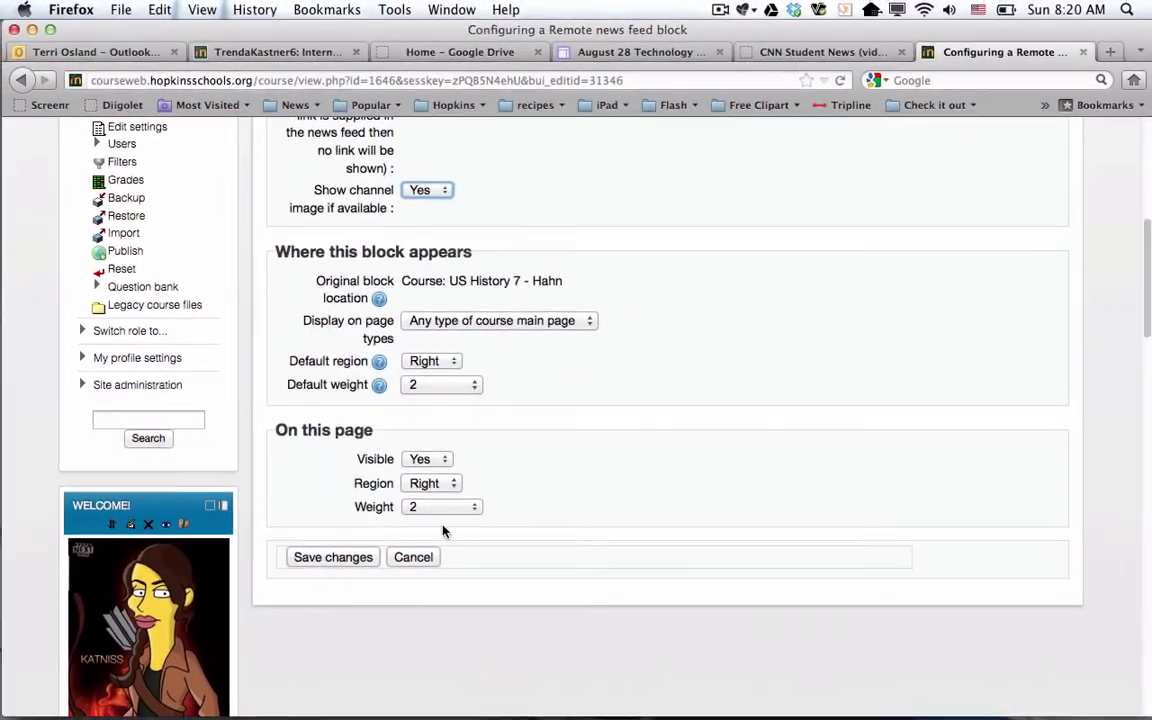
# Step: Save the block settings and scroll to the new CNN Student News block on the course page
pyautogui.click(322, 560)
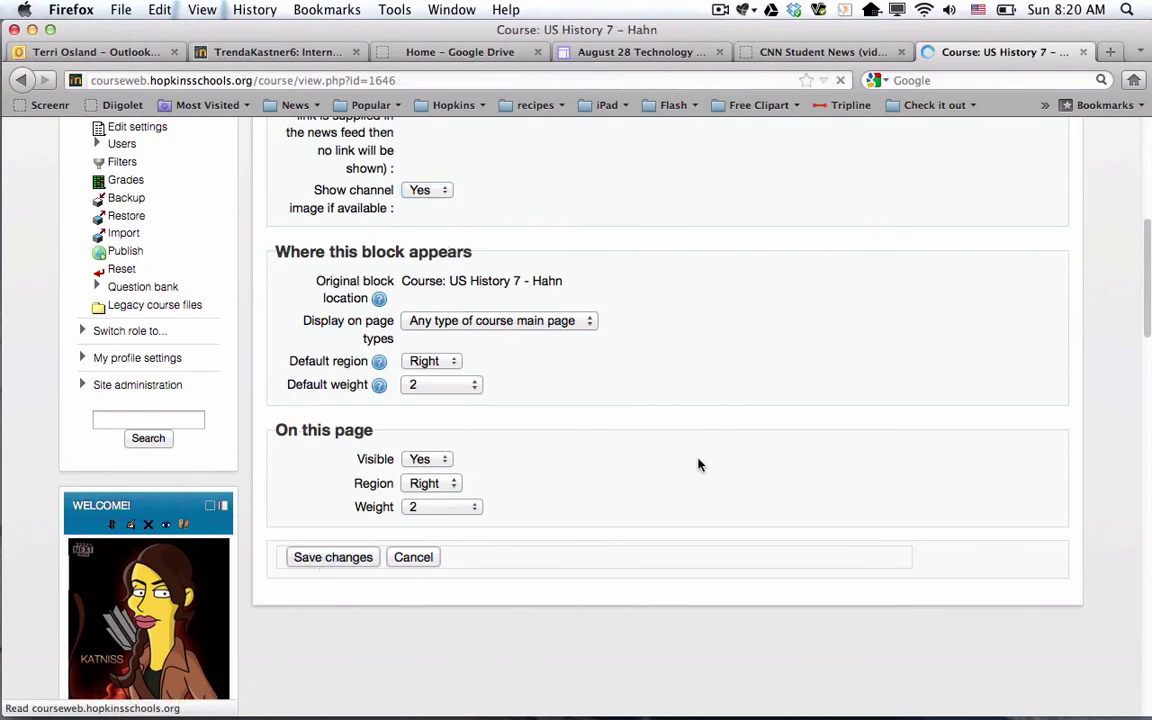
pyautogui.scroll(-3, 895, 386)
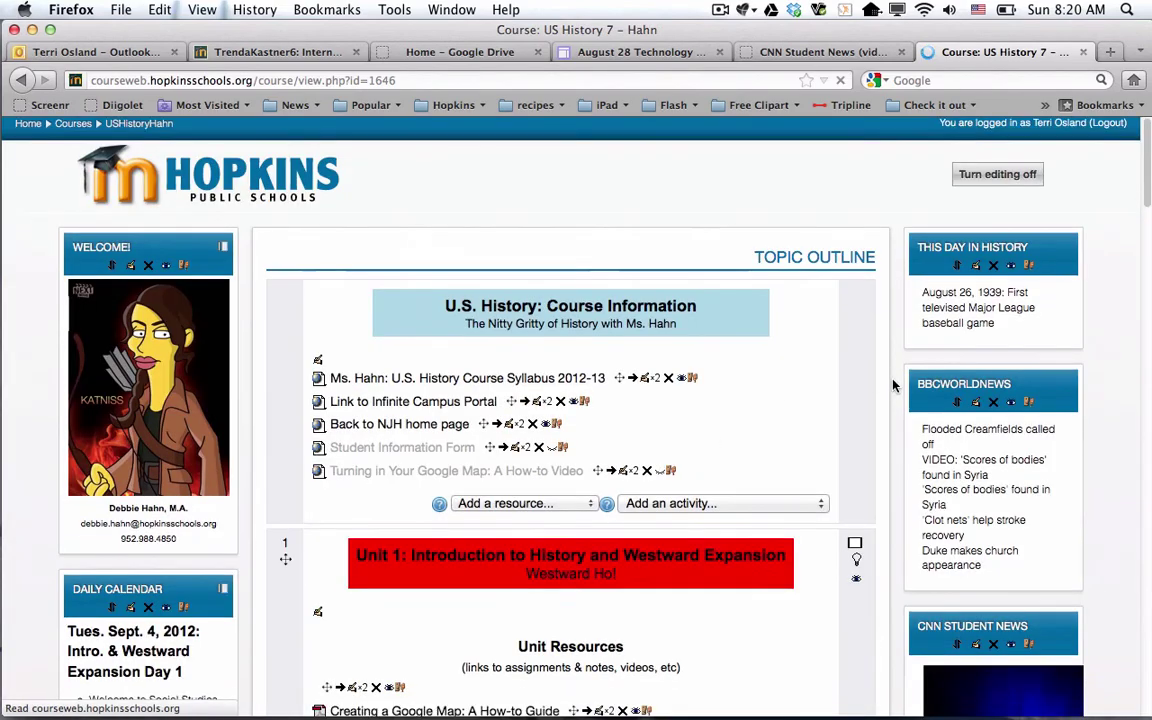
pyautogui.scroll(-4, 895, 386)
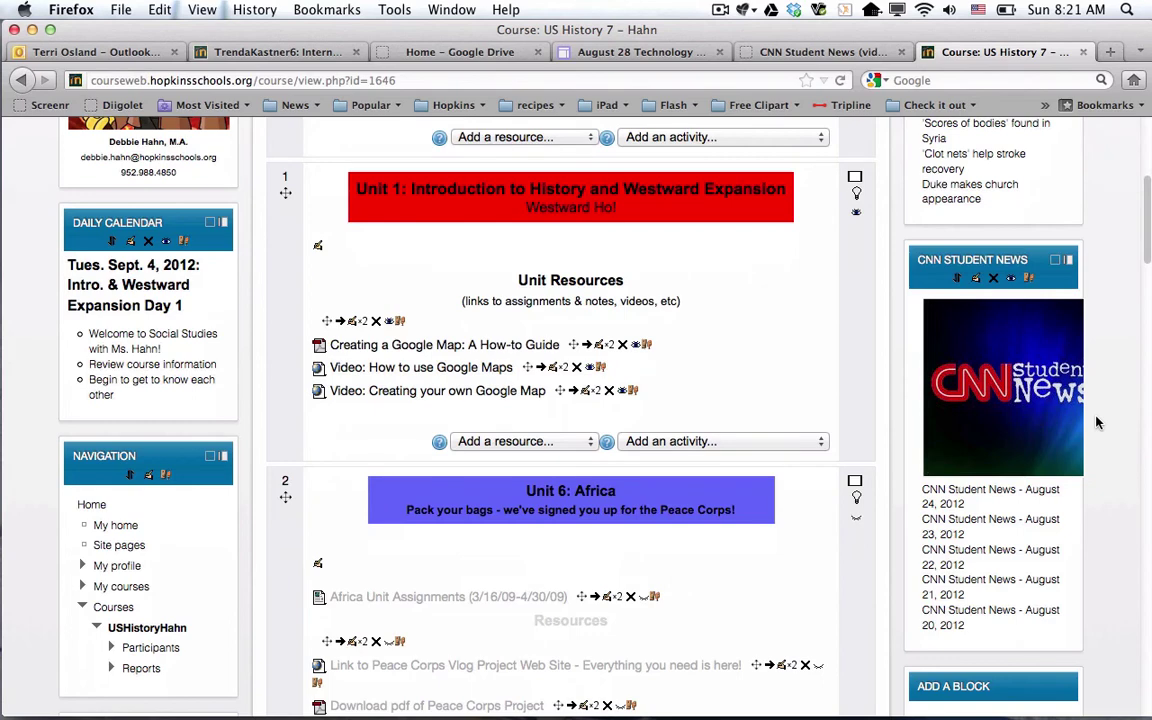
# Step: In the CNN block settings, set the original-site link option to Yes and save
pyautogui.click(979, 280)
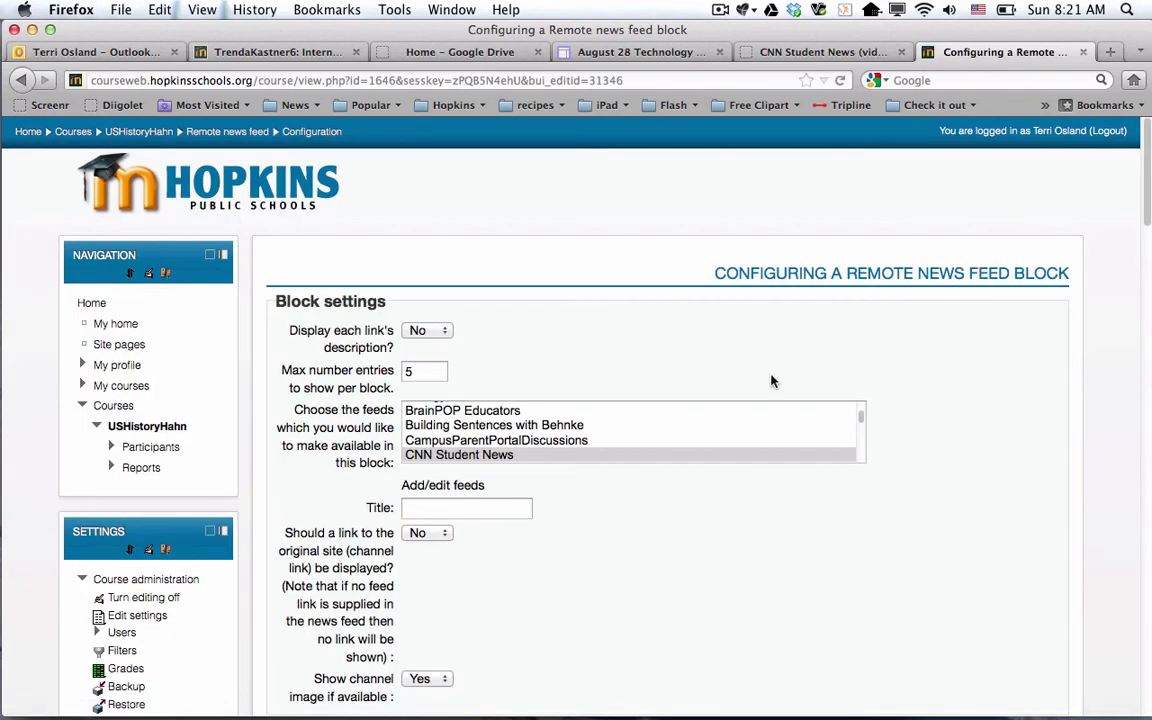
pyautogui.scroll(-3, 688, 518)
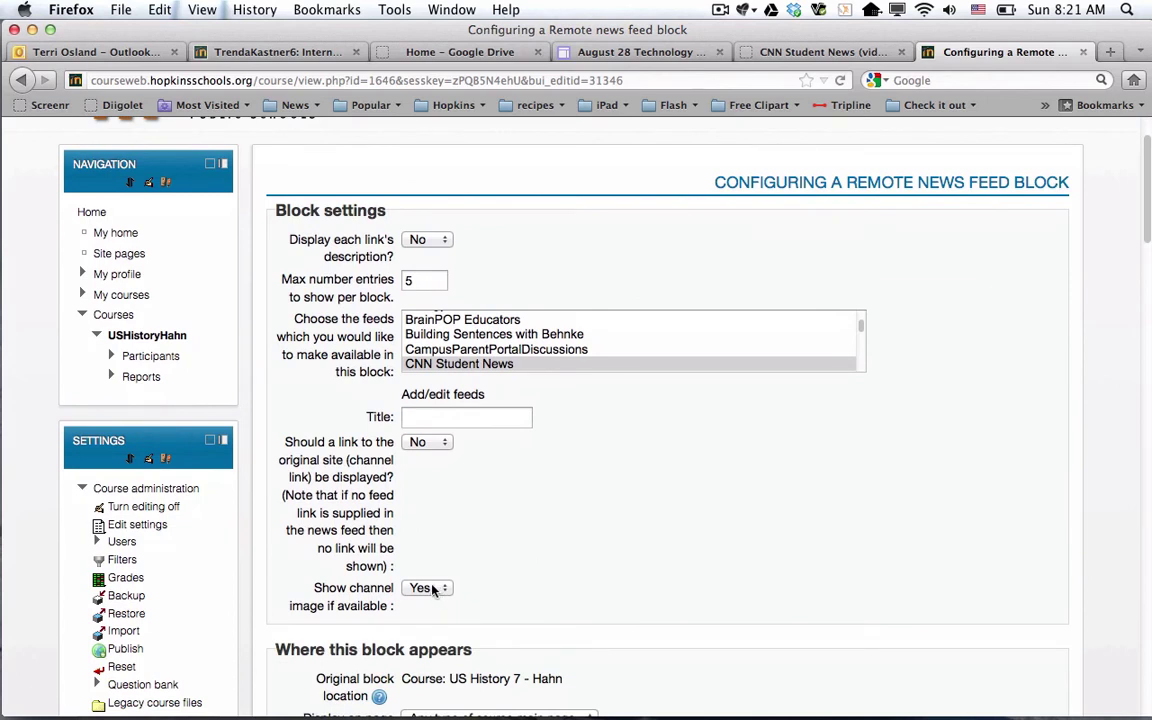
pyautogui.click(432, 590)
pyautogui.click(430, 450)
pyautogui.click(425, 473)
pyautogui.scroll(-8, 431, 490)
pyautogui.click(334, 560)
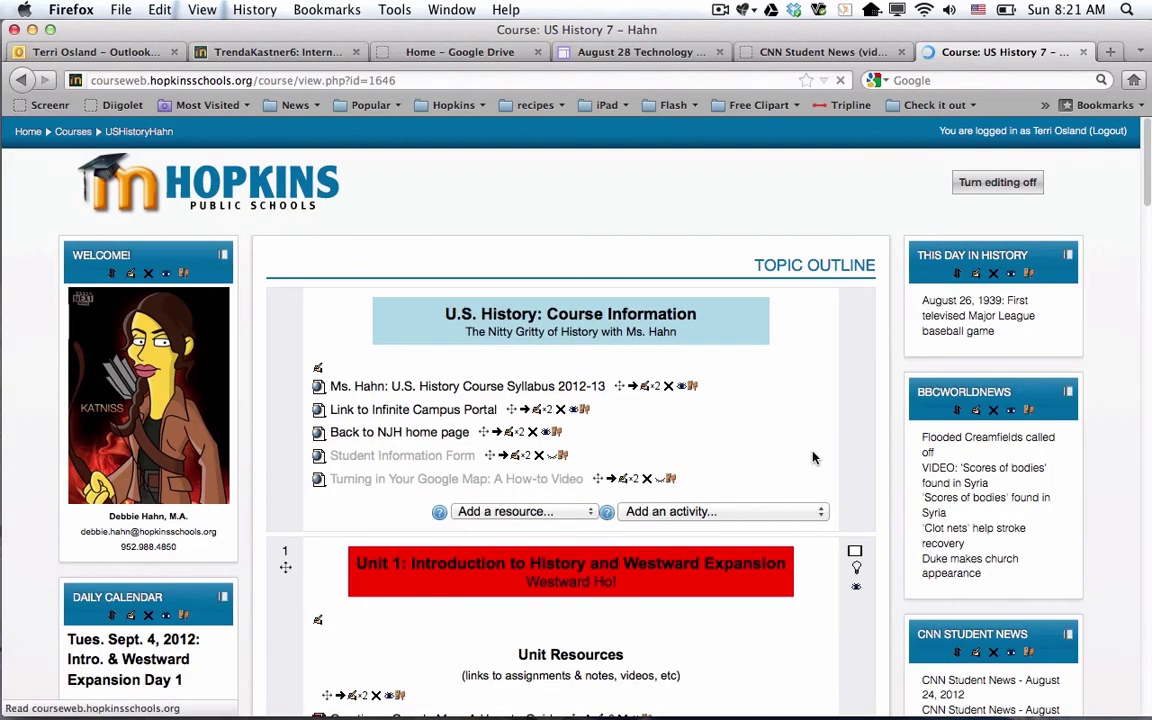
pyautogui.scroll(-4, 813, 457)
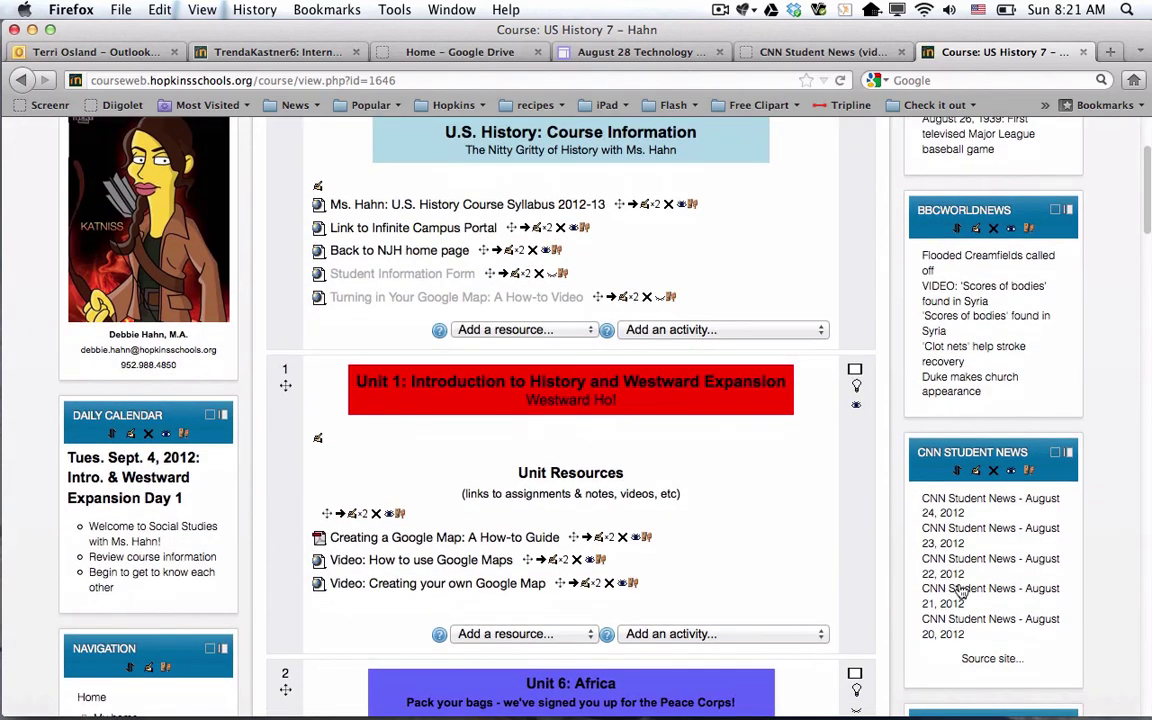
pyautogui.click(987, 665)
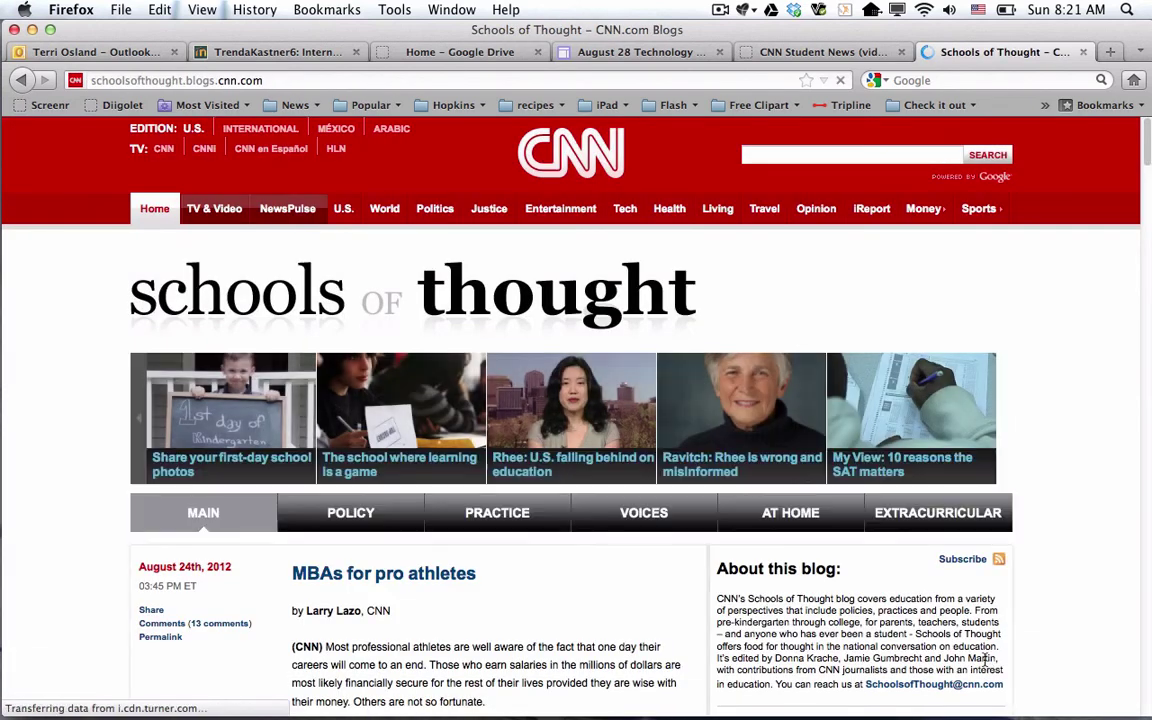
pyautogui.click(24, 80)
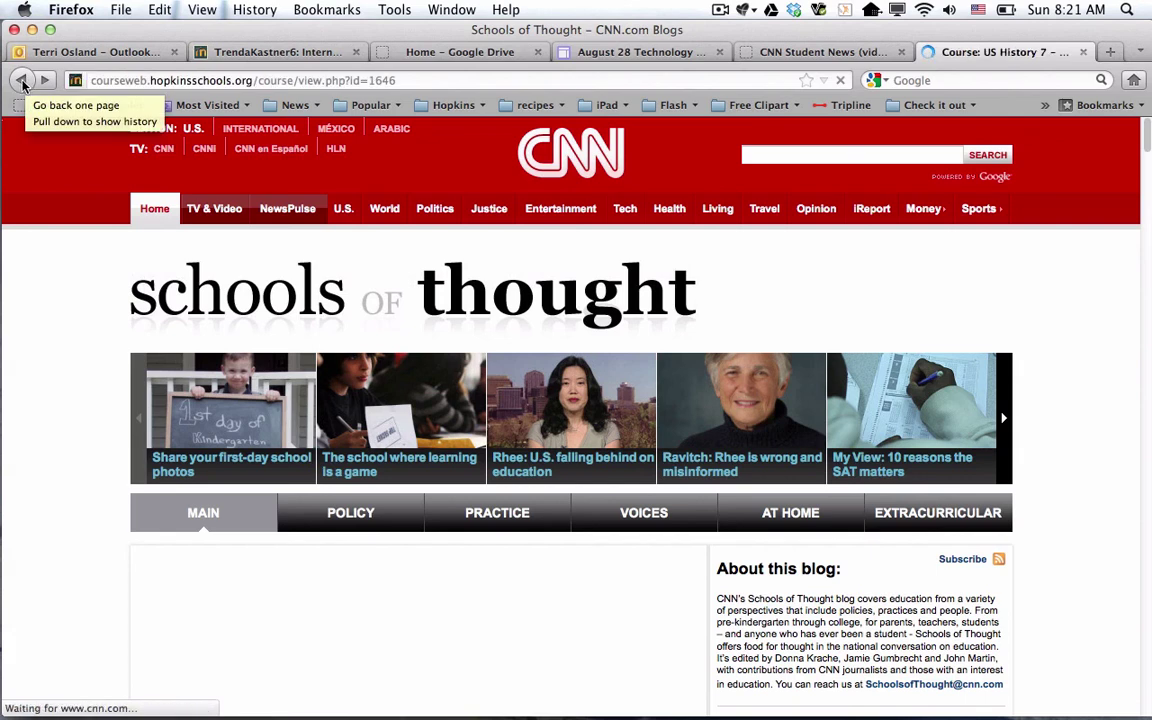